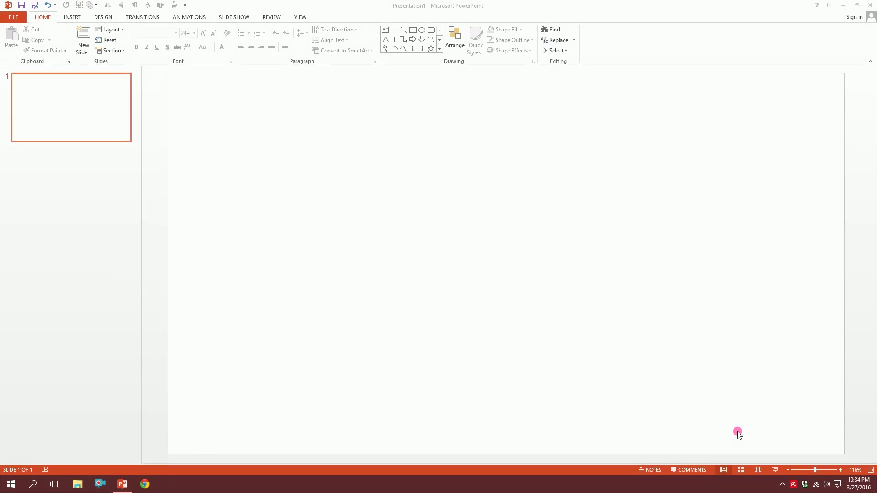
- Draw a frame shape near the slide centre, sized 5.6" by 3.61"
click(73, 17)
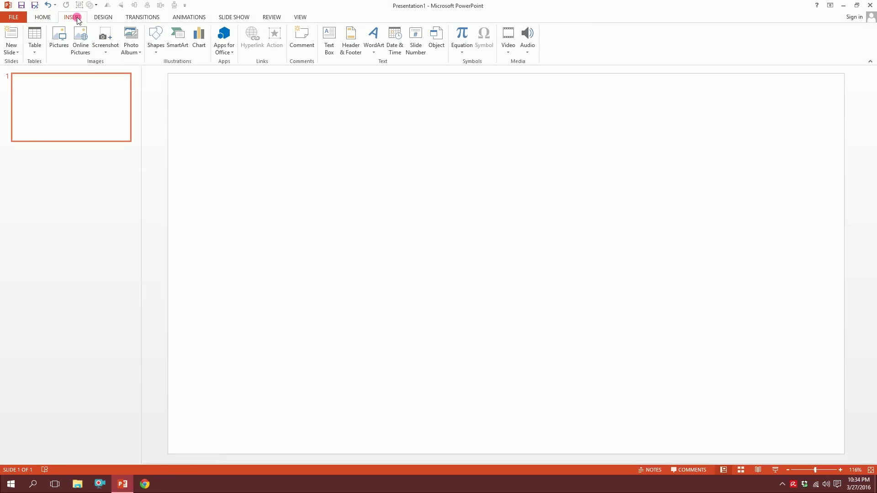
click(156, 41)
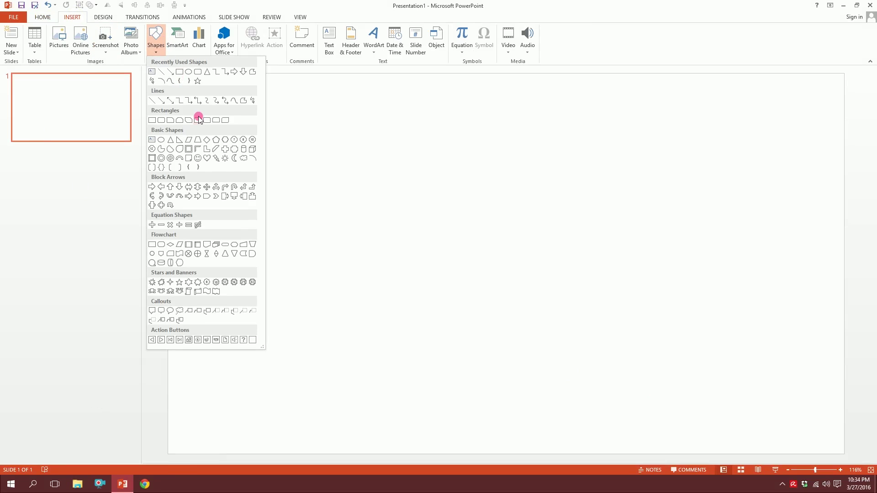
click(188, 150)
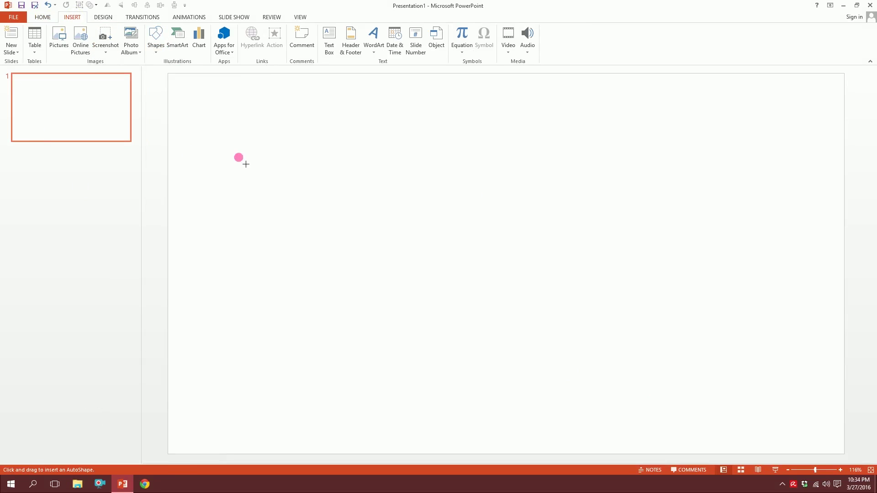
drag(432, 159, 572, 391)
drag(561, 351, 535, 321)
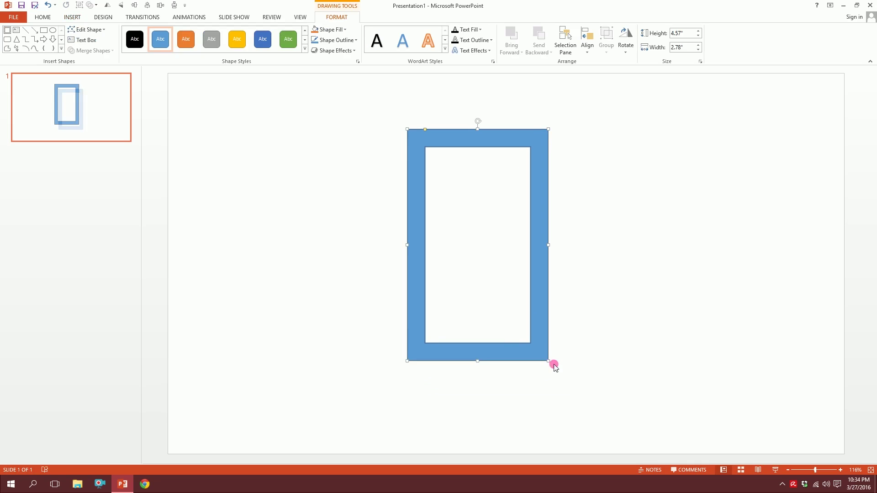
mouse_move(552, 365)
mouse_down()
mouse_move(593, 416)
mouse_move(568, 370)
mouse_up()
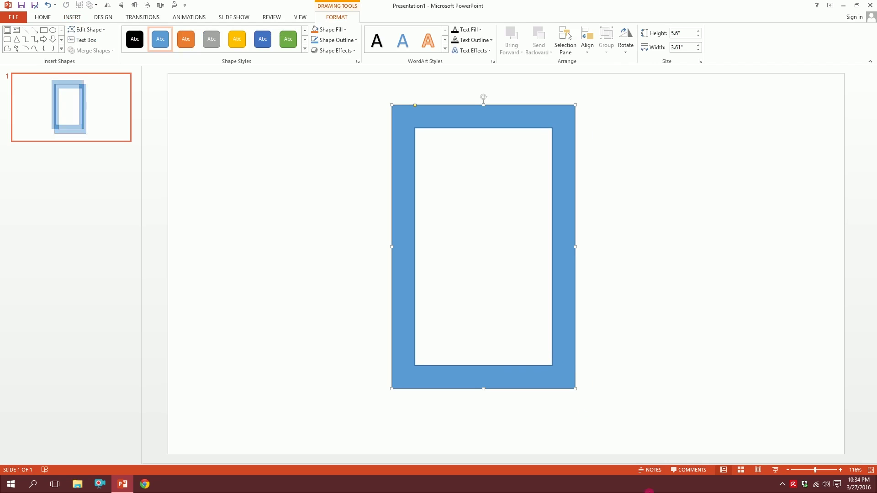
- Remove the black frame's outline and thin its border slightly
click(336, 40)
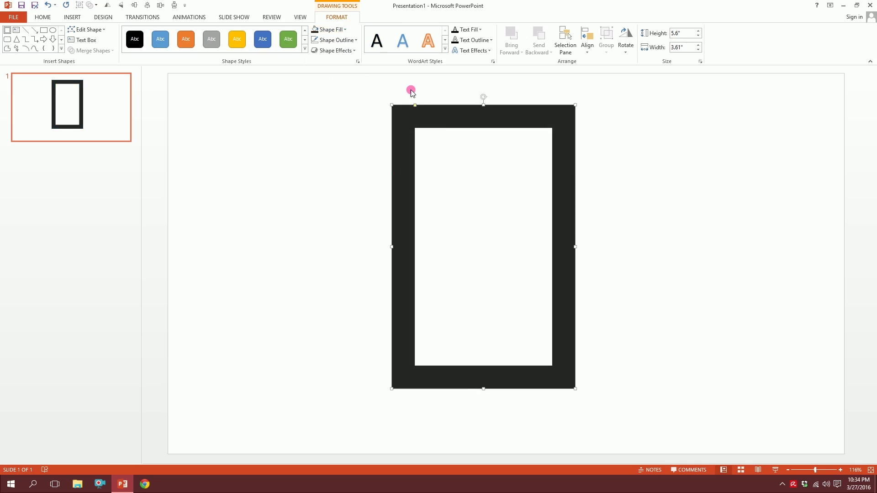
drag(414, 106, 411, 105)
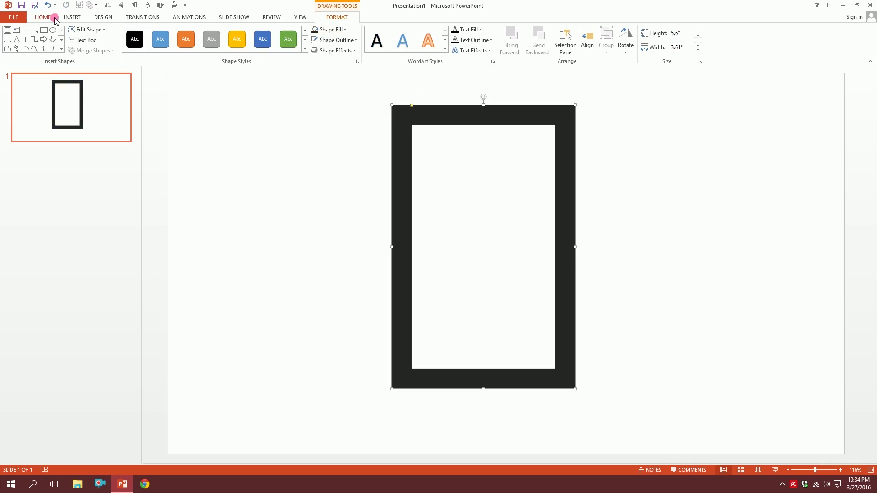
click(72, 17)
- Draw a 0.87" by 3.32" black rectangle across the frame's bottom edge
click(155, 41)
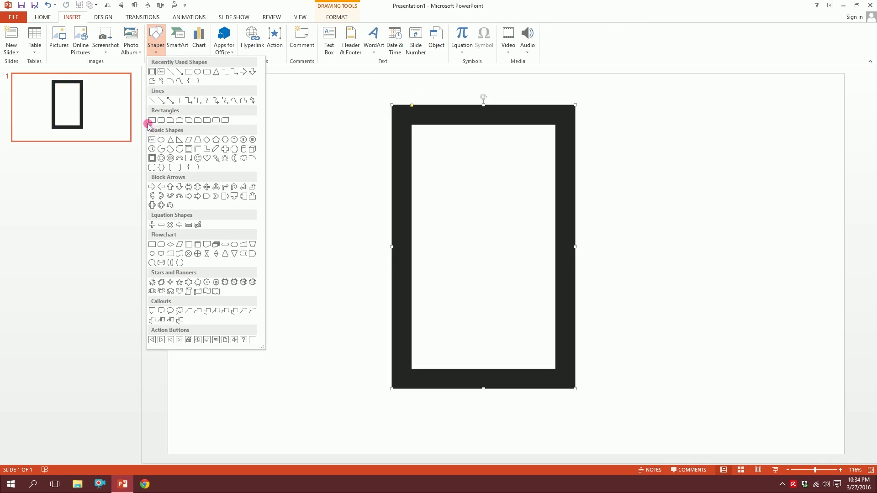
click(152, 120)
drag(400, 336, 569, 380)
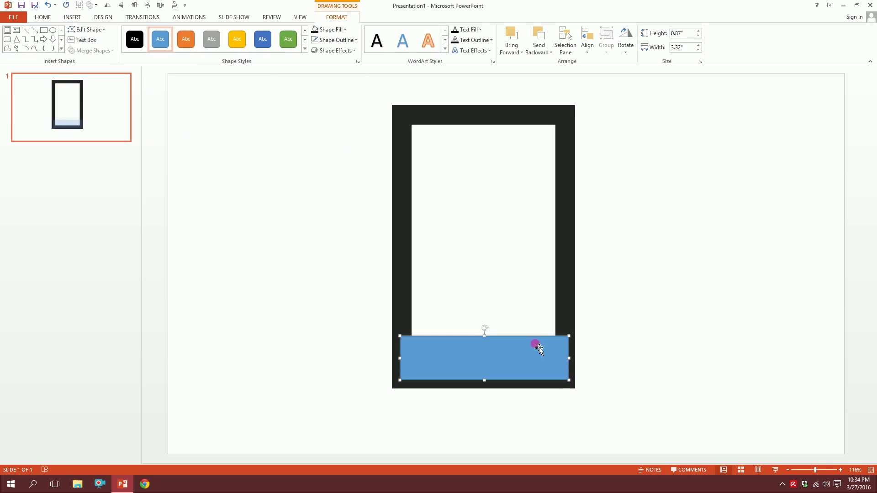
click(315, 31)
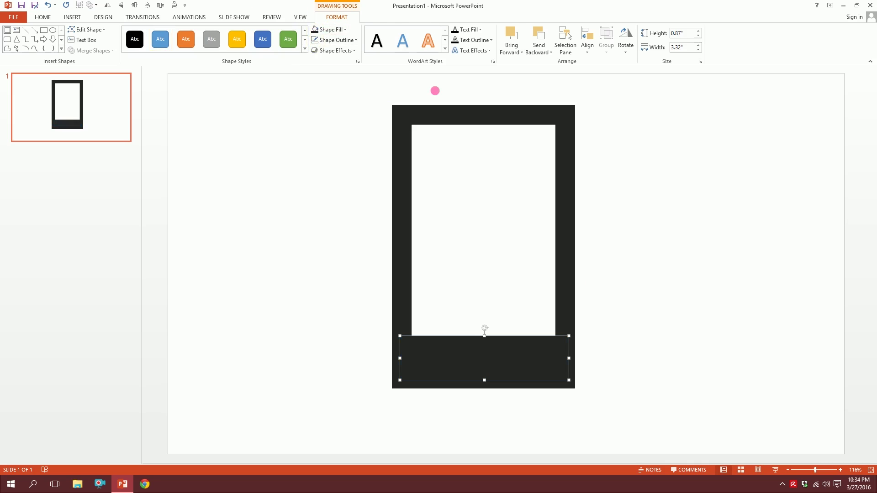
click(679, 219)
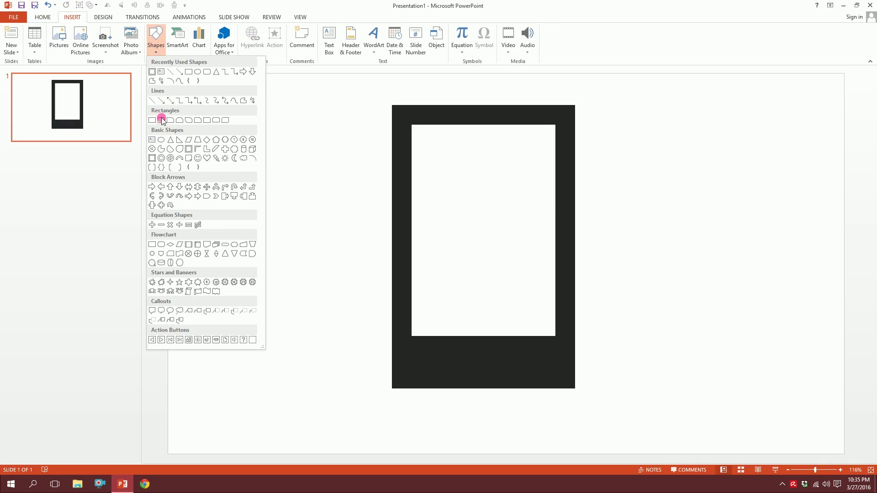
- Draw a white pill-shaped speaker bar on the phone's top bezel
click(162, 121)
mouse_move(452, 112)
mouse_down()
mouse_move(521, 119)
mouse_move(521, 137)
mouse_up()
click(520, 120)
click(518, 117)
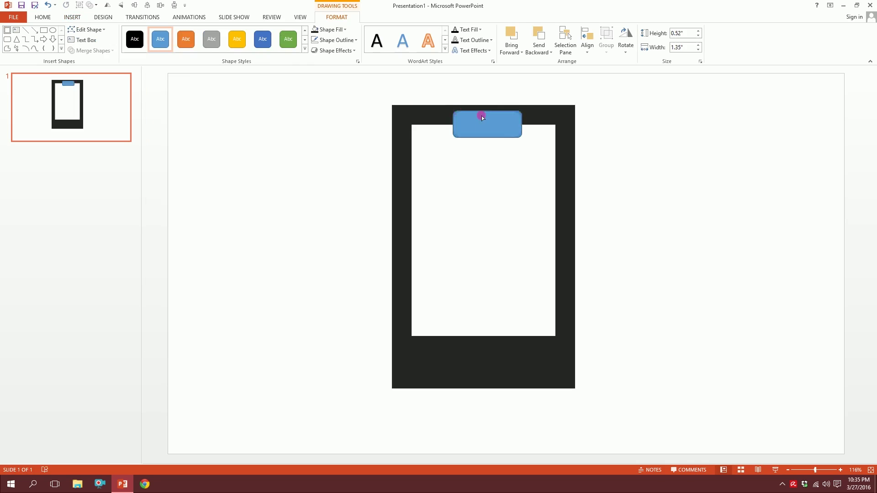
drag(482, 116, 507, 119)
click(330, 29)
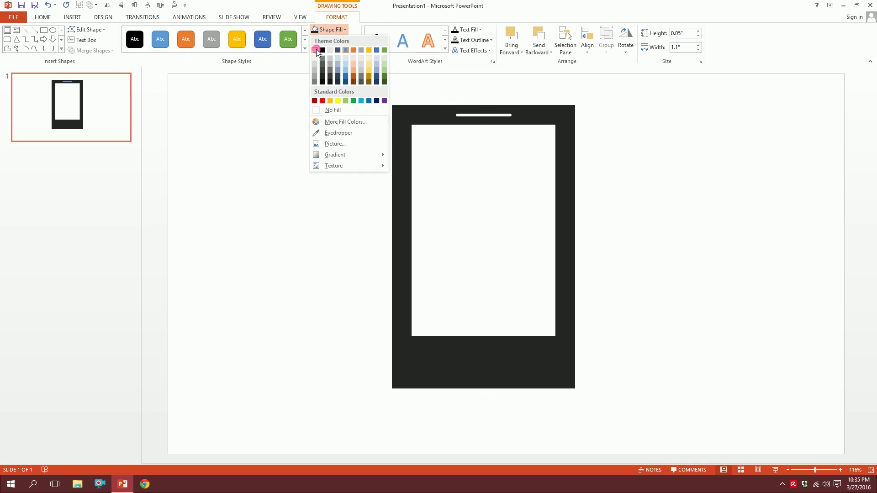
click(315, 47)
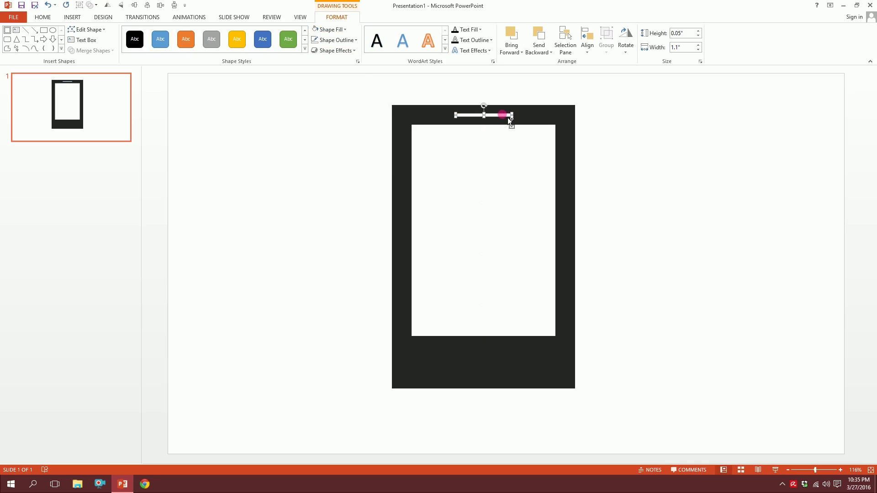
- Copy the bar down into the chin and reshape it into a round home button
drag(508, 117, 519, 248)
drag(519, 364, 484, 366)
click(716, 256)
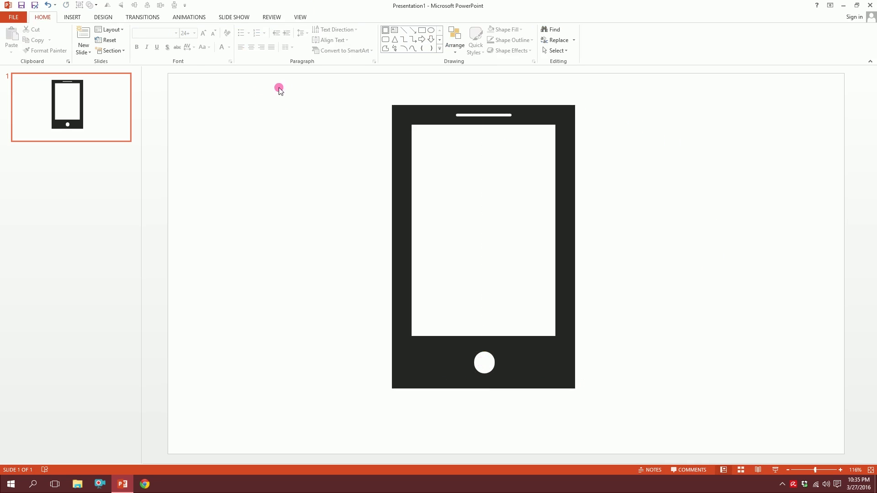
drag(305, 97, 685, 424)
- Group the frame, chin, speaker bar and home button, then nudge the group right and down
right_click(568, 205)
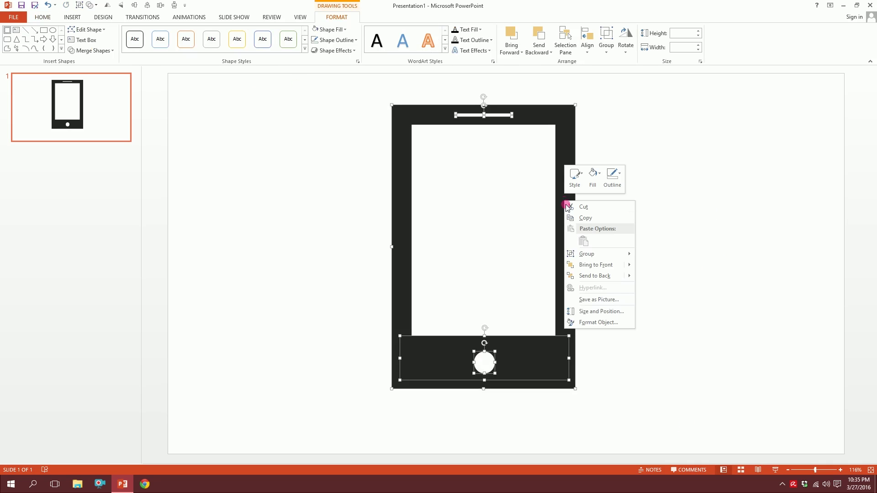
mouse_move(589, 253)
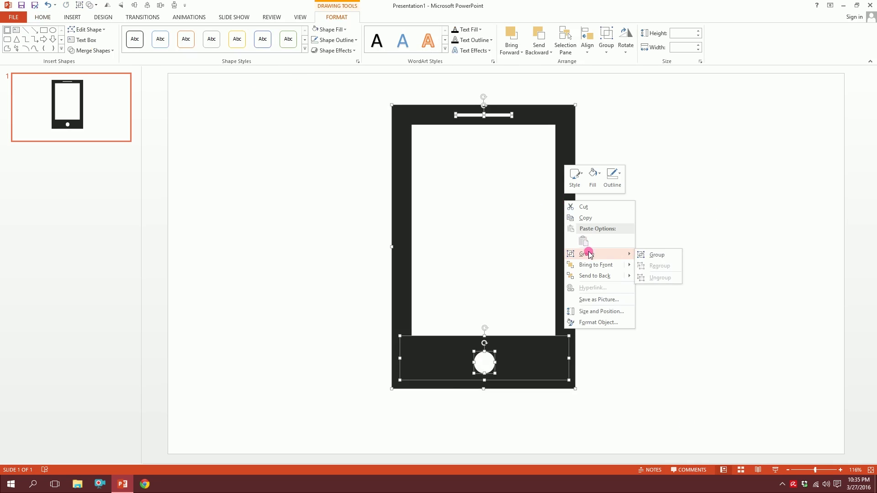
click(642, 257)
drag(520, 109, 537, 133)
click(504, 111)
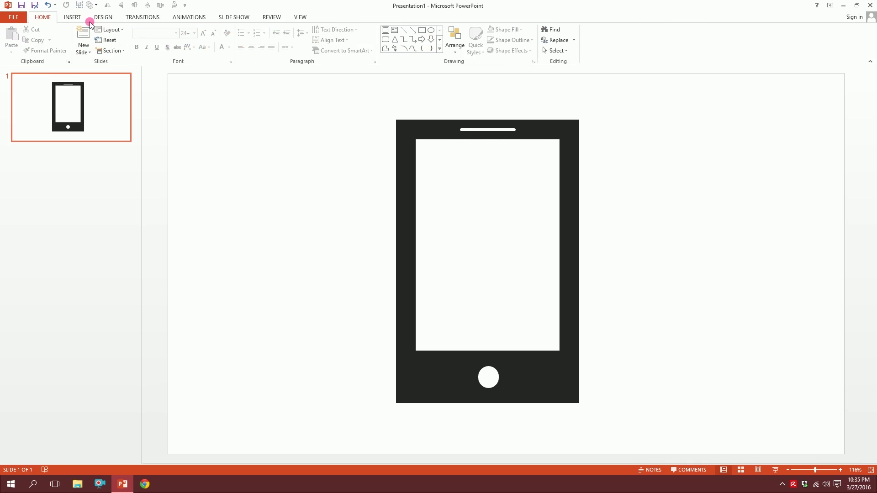
click(72, 18)
- Draw a 4.45" by 3.09" rectangle matching the phone's screen and place it left of the phone
click(155, 41)
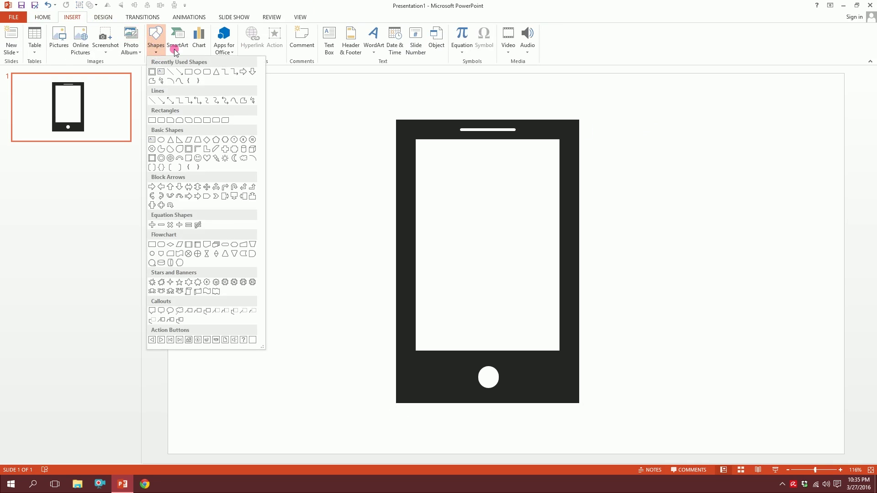
click(153, 119)
drag(409, 131, 565, 355)
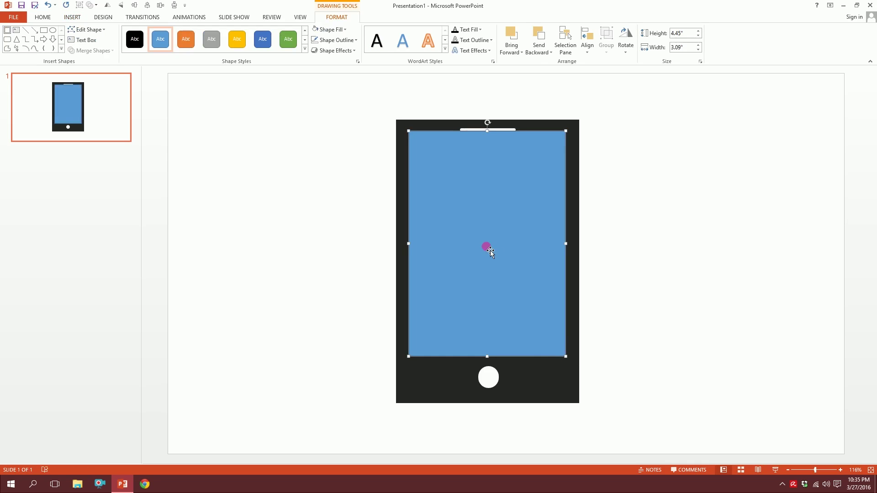
mouse_move(489, 249)
mouse_down()
mouse_move(591, 278)
mouse_move(643, 247)
mouse_move(330, 255)
mouse_up()
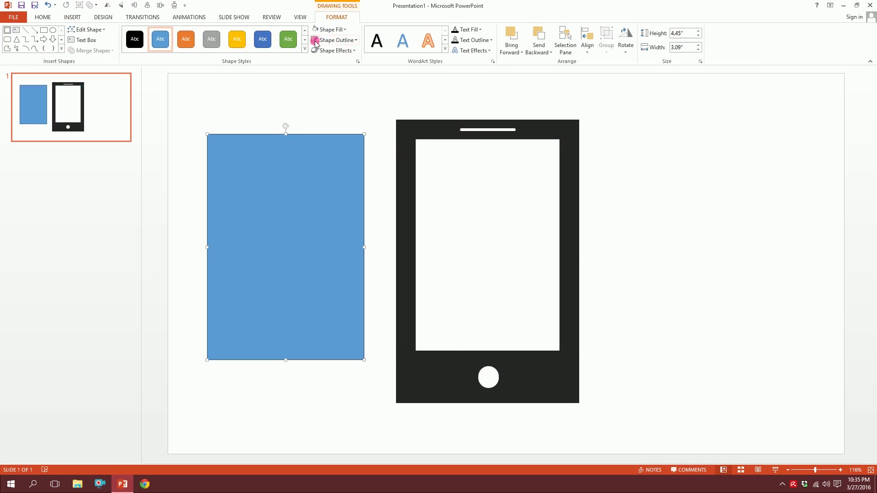
click(345, 30)
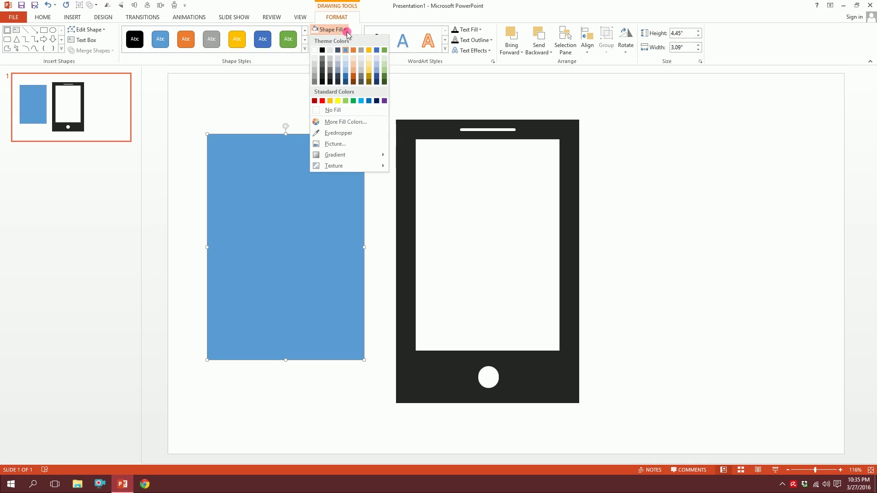
- Fill the rectangle hot pink and raise it level with the phone's top edge
click(317, 123)
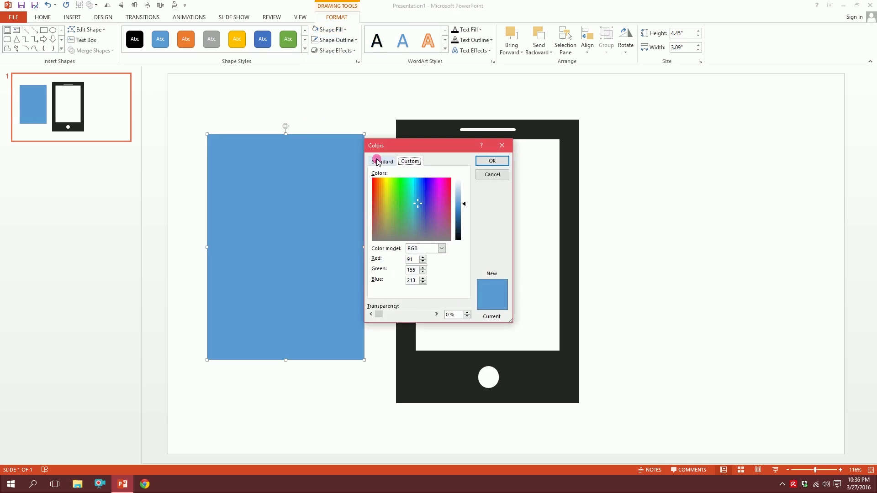
click(381, 162)
click(429, 232)
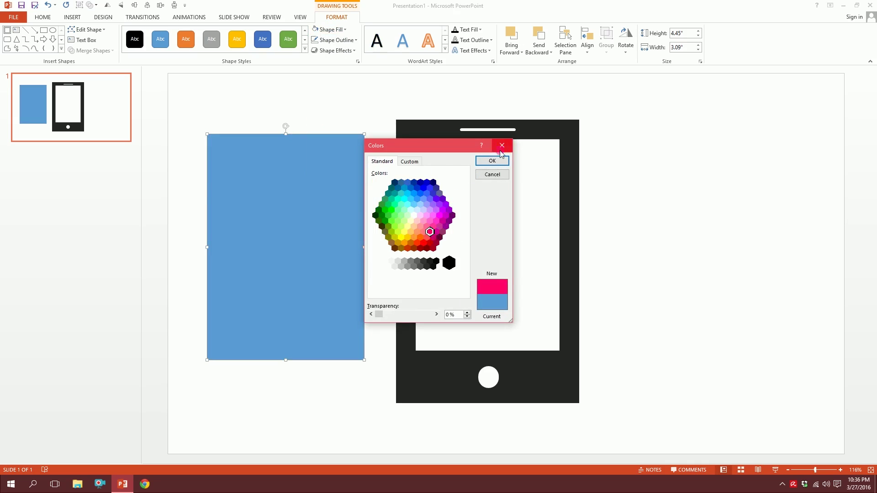
key(Return)
click(295, 105)
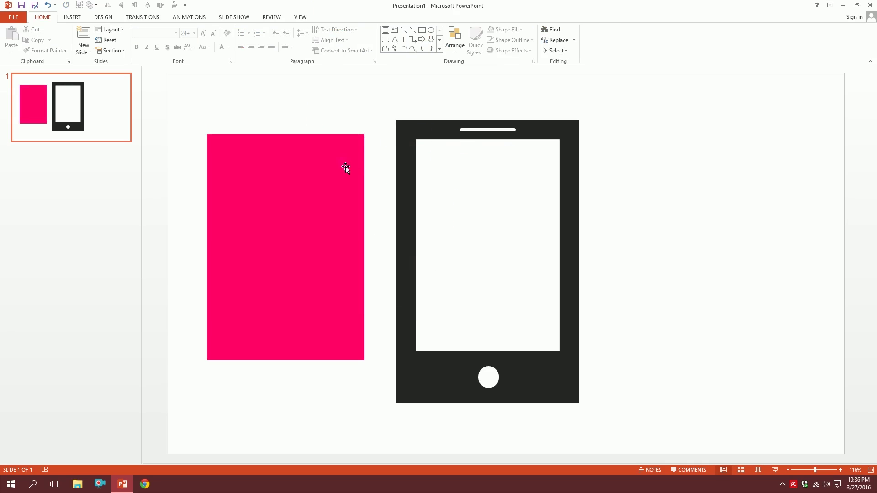
mouse_move(284, 196)
mouse_down()
mouse_move(501, 182)
mouse_move(283, 190)
mouse_up()
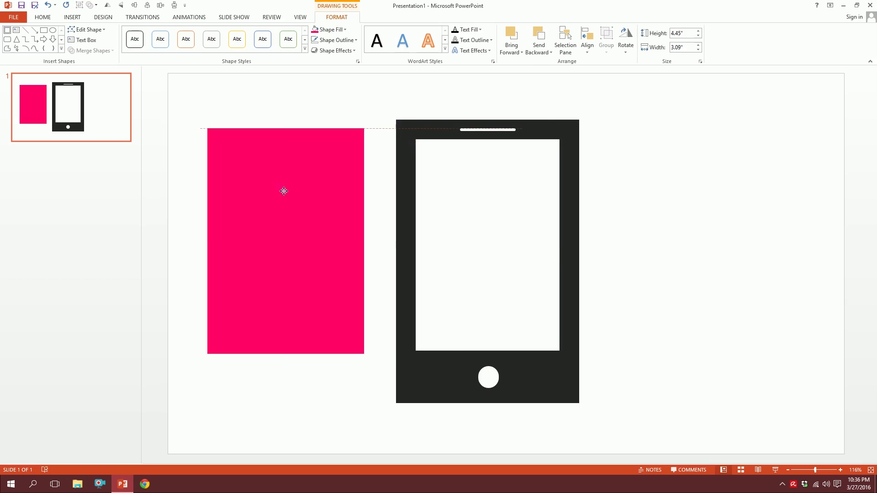
click(71, 18)
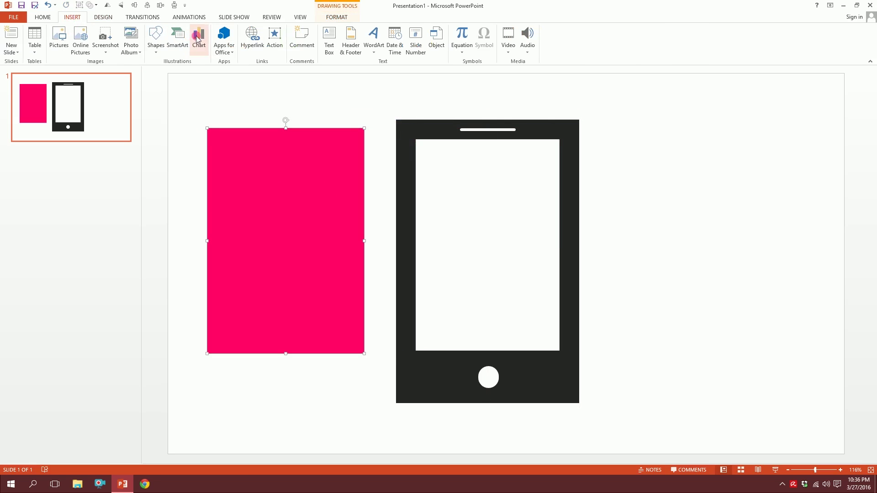
- Add a WordArt box on the pink card reading POWERPOINTPRO
click(372, 35)
click(378, 87)
drag(486, 261, 299, 238)
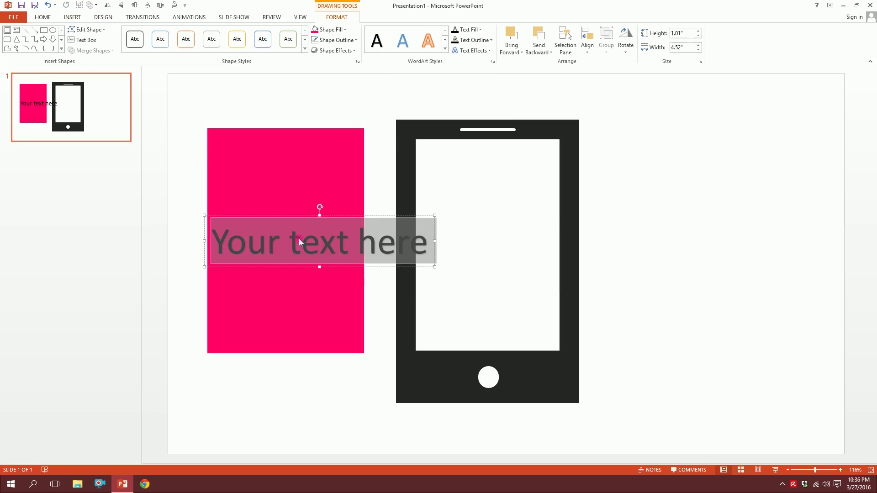
text(POW)
key(BackSpace)
key(BackSpace)
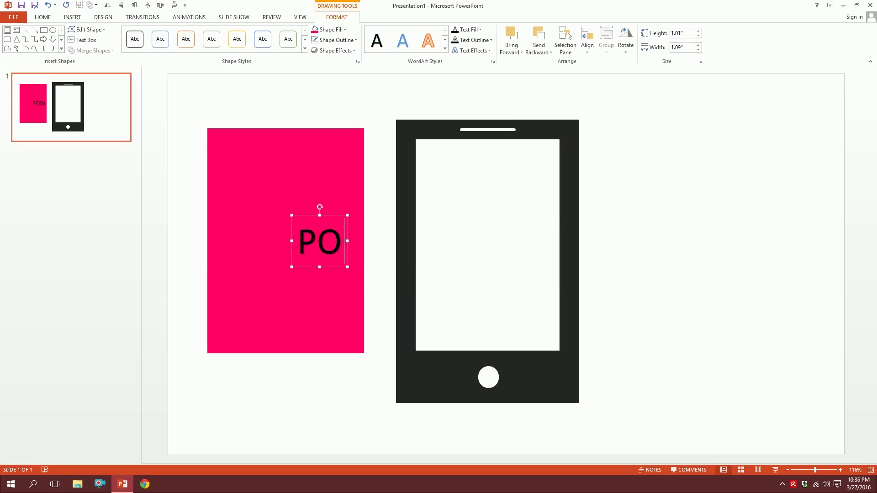
key(BackSpace)
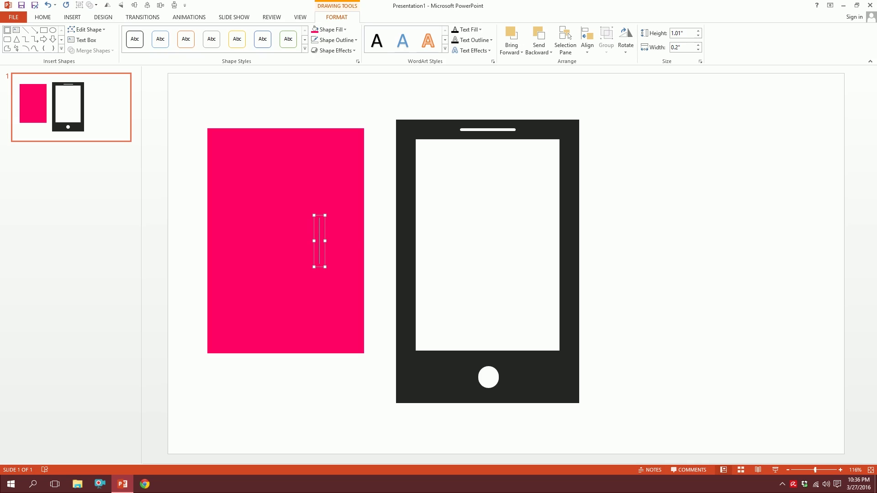
text(PW)
key(BackSpace)
text(O)
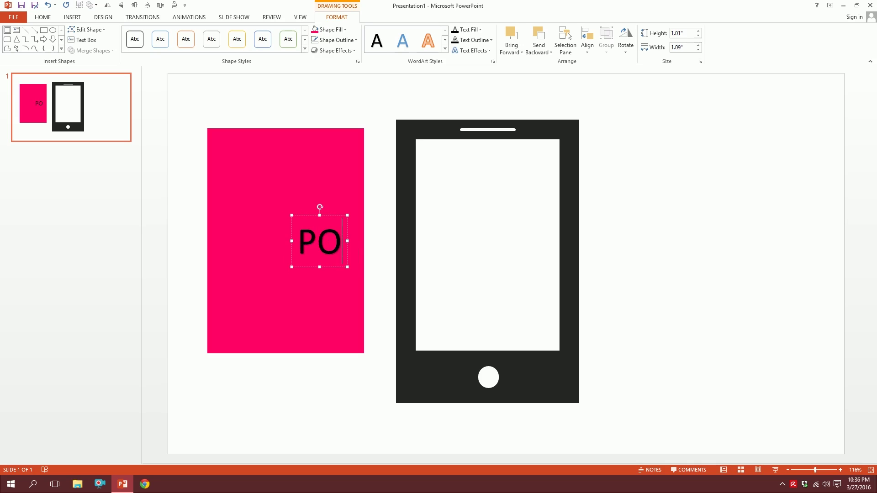
text(WERPOINT)
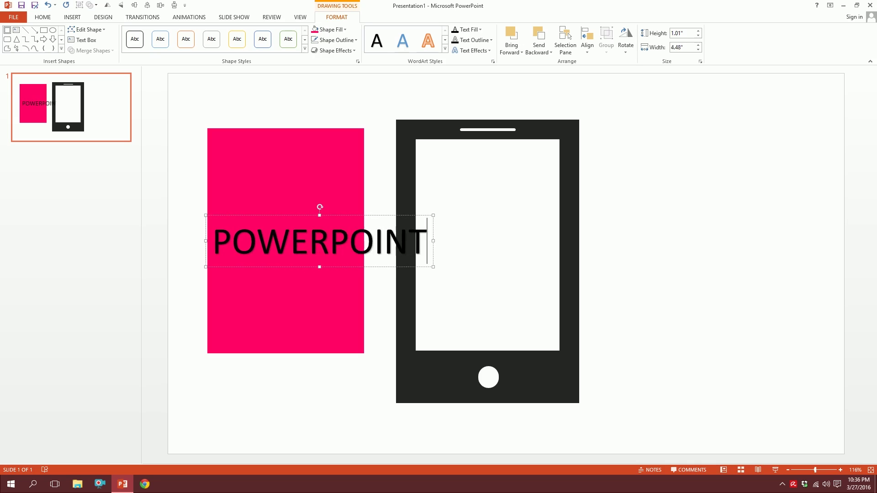
text(ORI)
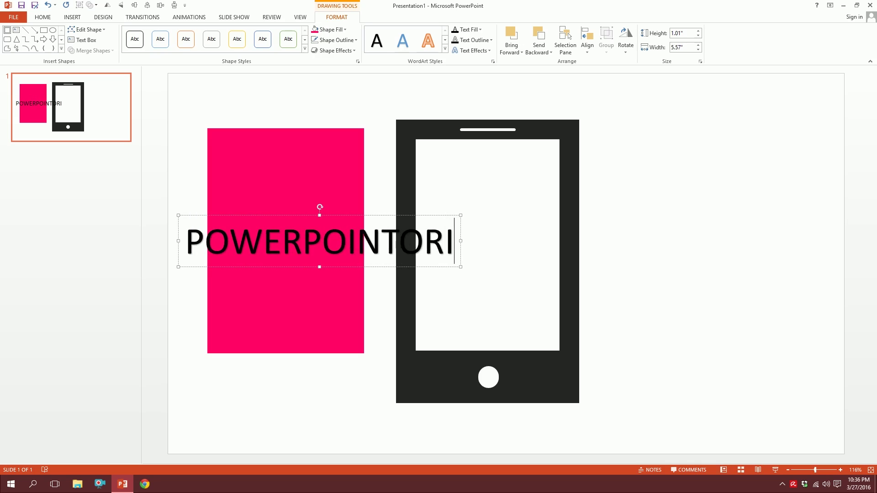
key(BackSpace)
key(BackSpace)
key(BackSpace)
text(PRO)
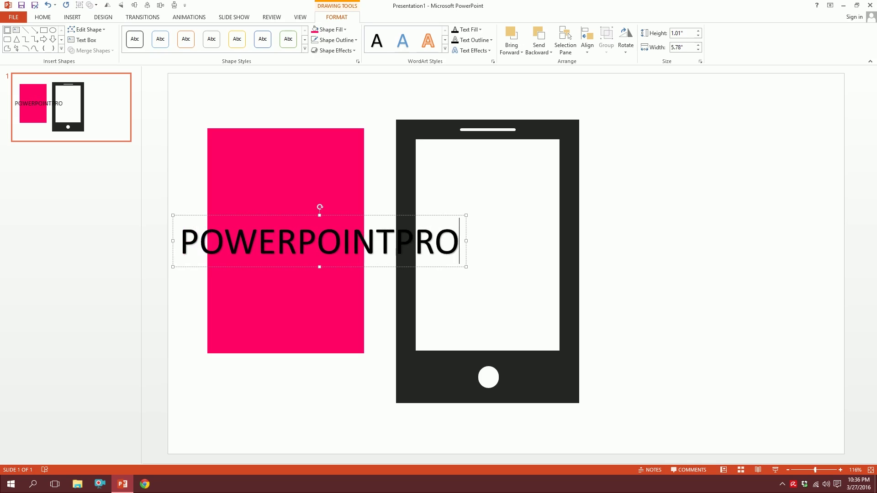
- Give the text a shadow, 18 pt white Heavitas font, and centre it on the card
key(ctrl+a)
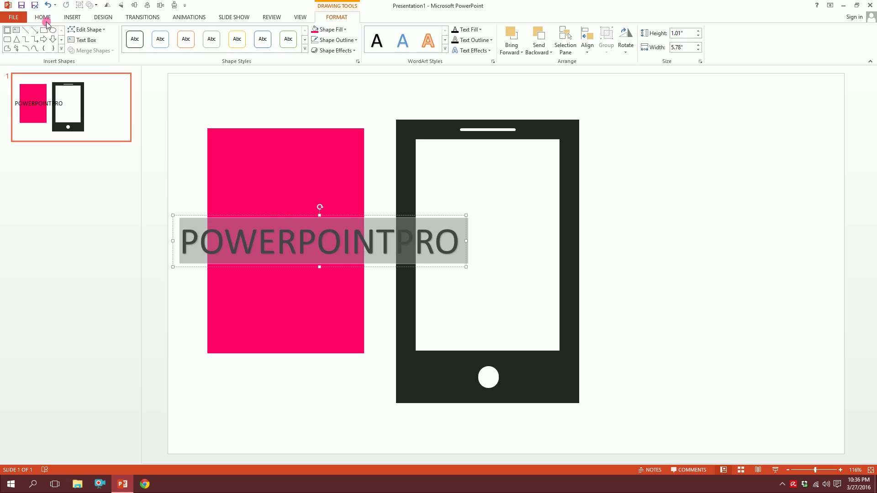
click(42, 17)
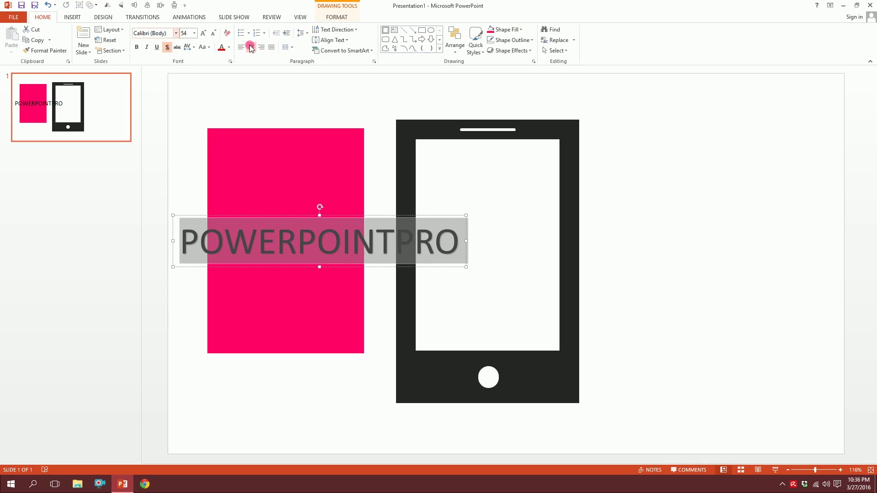
click(167, 48)
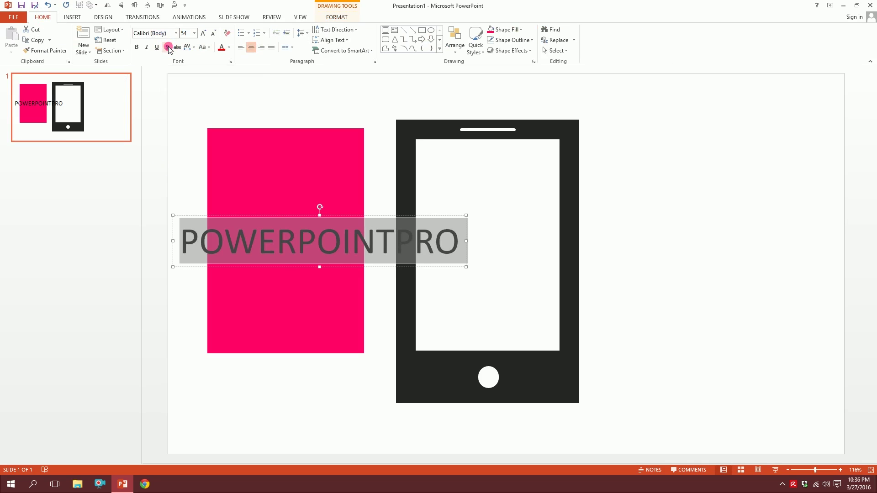
click(213, 34)
click(212, 34)
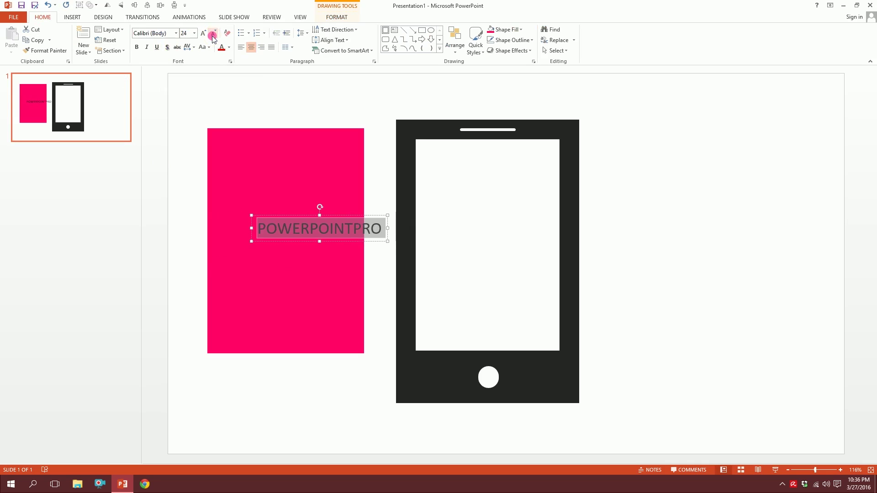
click(213, 34)
drag(341, 221, 306, 237)
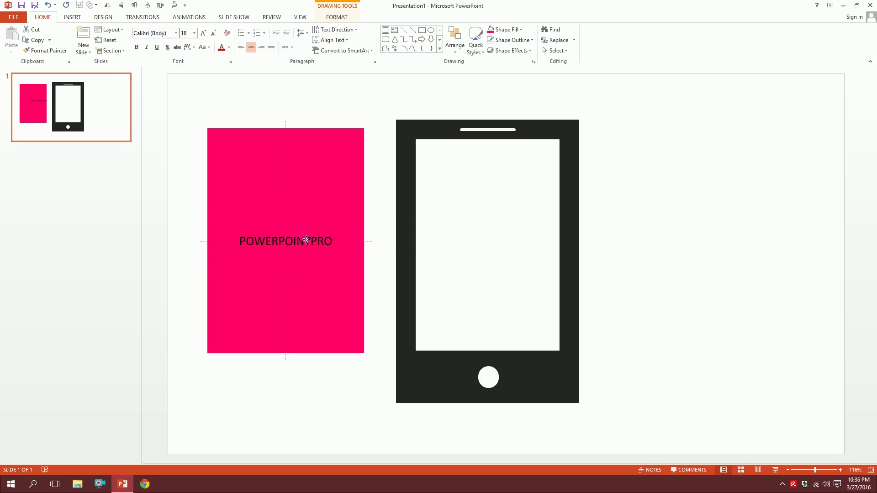
click(228, 48)
click(221, 69)
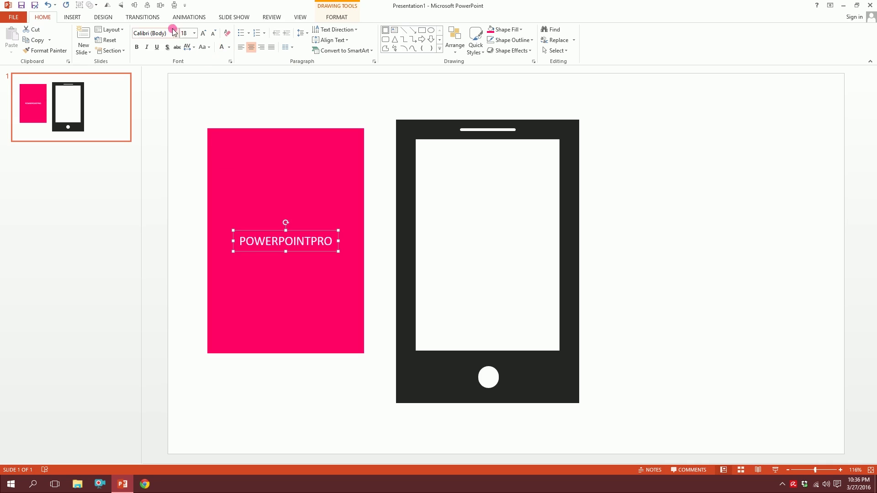
click(151, 36)
key(Return)
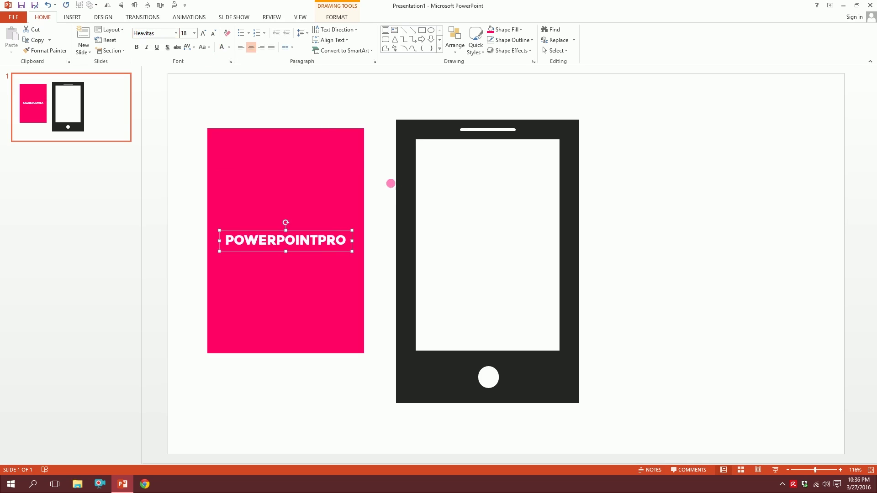
- Group the pink card with its POWERPOINTPRO text
click(220, 98)
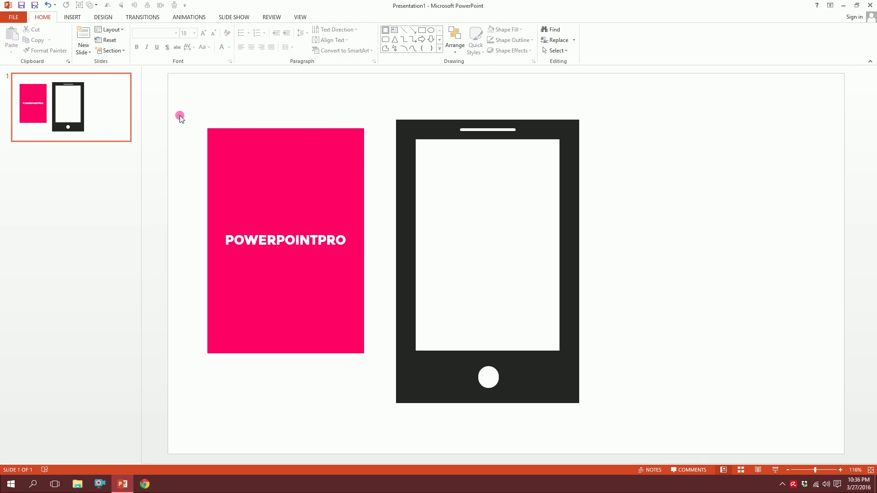
drag(159, 99, 386, 414)
right_click(328, 196)
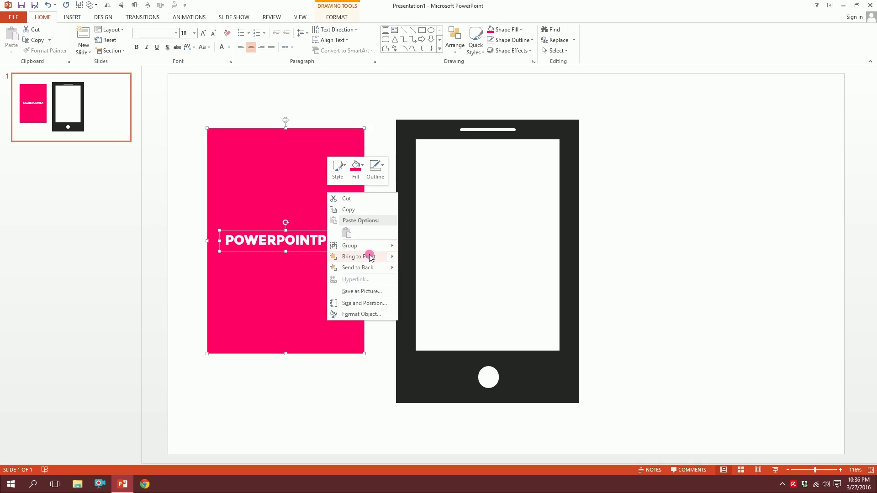
click(413, 246)
click(324, 100)
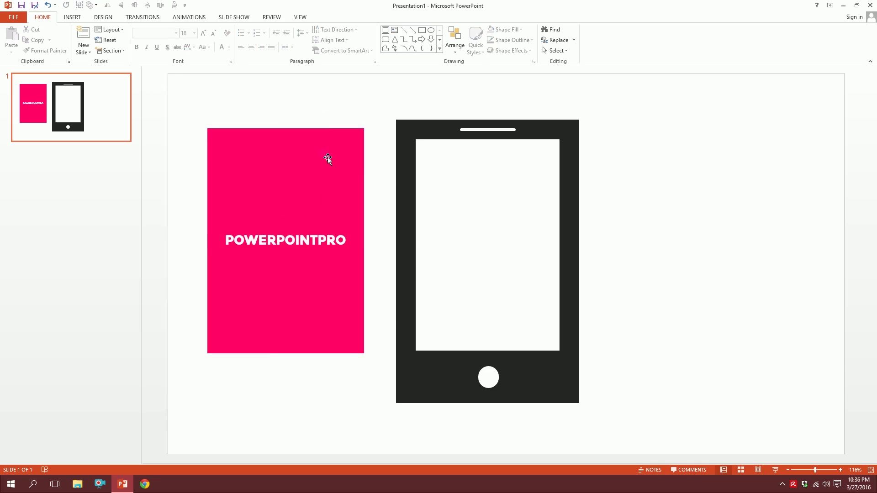
click(71, 17)
- Draw a second 4.45" by 3.09" rectangle right of the phone and fill it grey
click(155, 39)
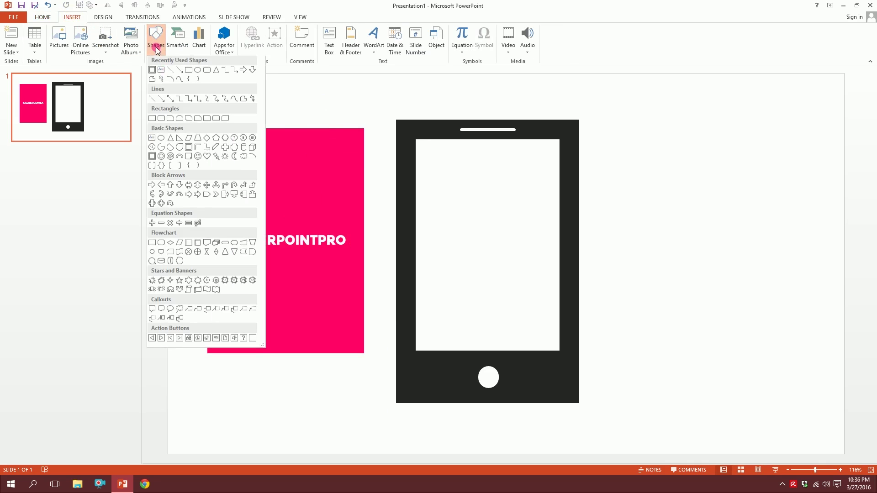
click(152, 120)
drag(207, 128, 364, 352)
mouse_move(284, 220)
mouse_down()
mouse_move(593, 241)
mouse_move(730, 227)
mouse_move(722, 224)
mouse_up()
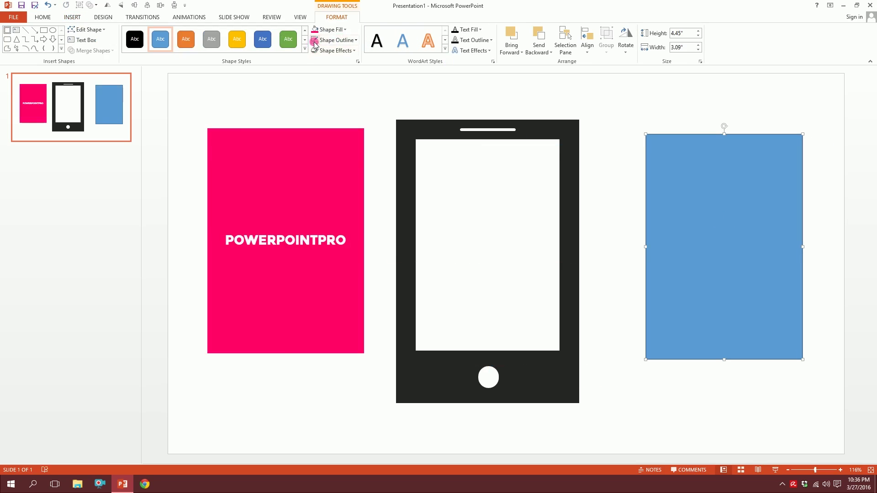
click(336, 30)
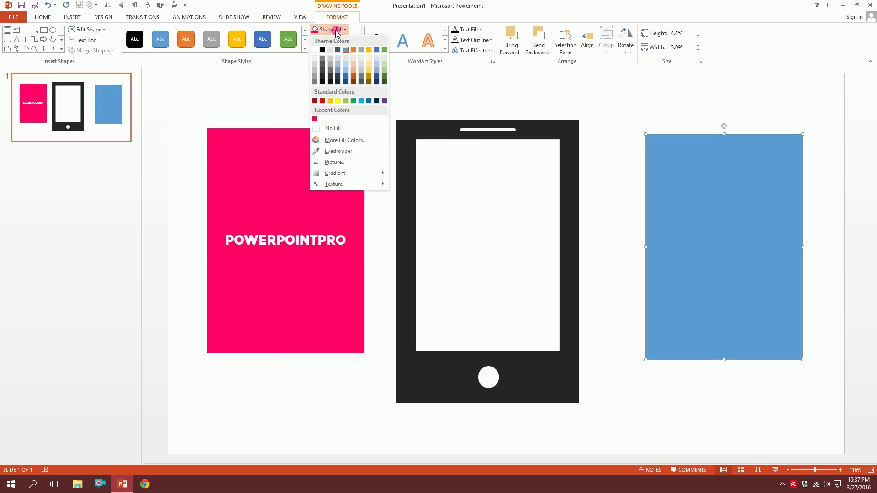
click(325, 62)
click(631, 114)
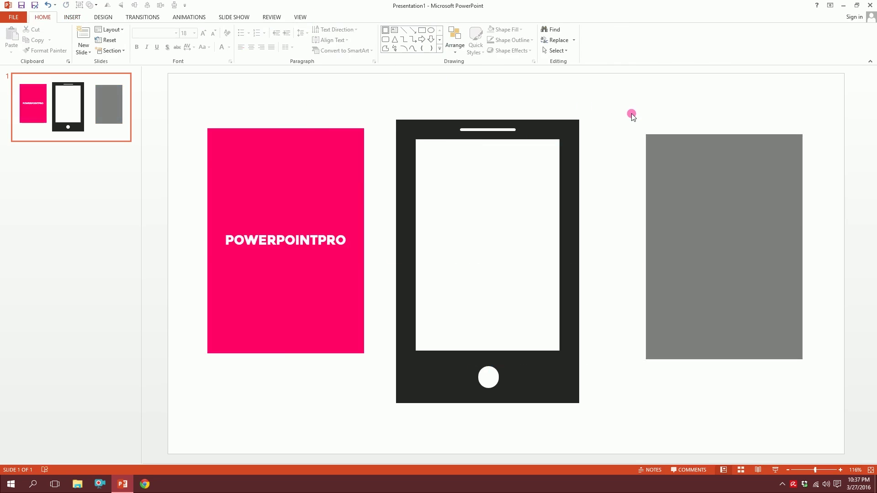
click(77, 20)
- Draw a small 0.76" pink cube on the grey card
click(155, 36)
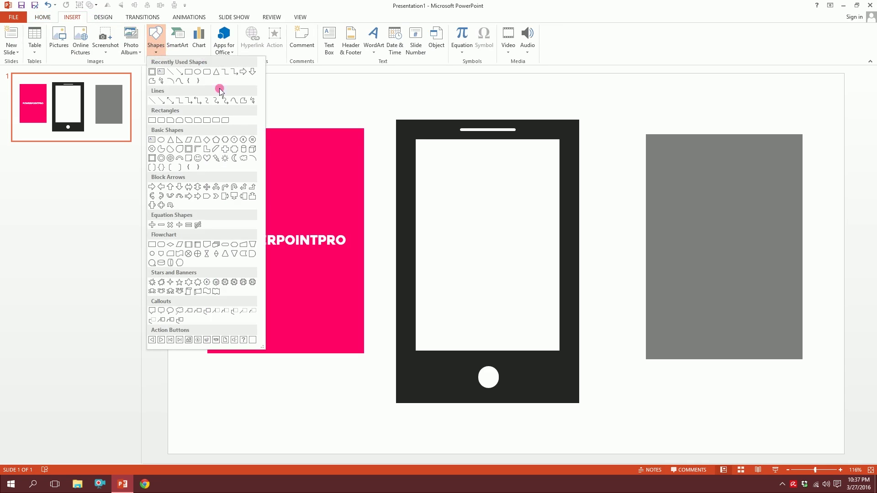
click(251, 150)
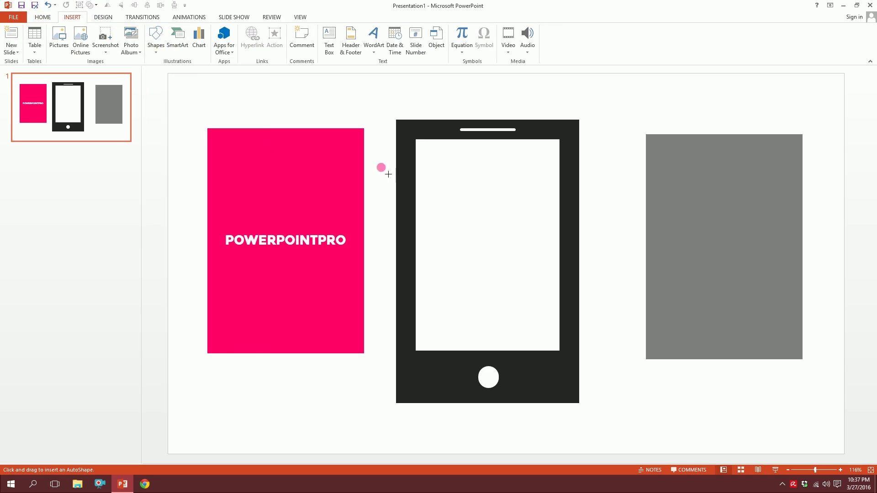
mouse_move(709, 248)
mouse_down()
mouse_move(759, 229)
mouse_move(747, 209)
mouse_up()
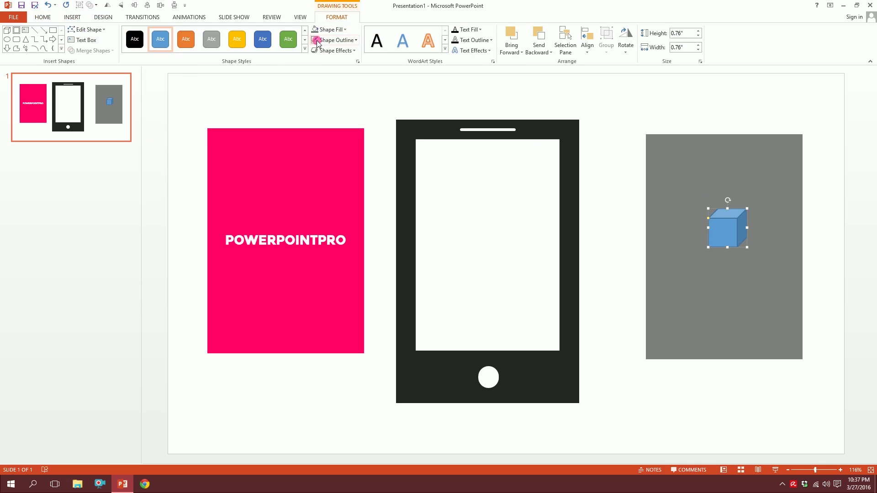
click(326, 29)
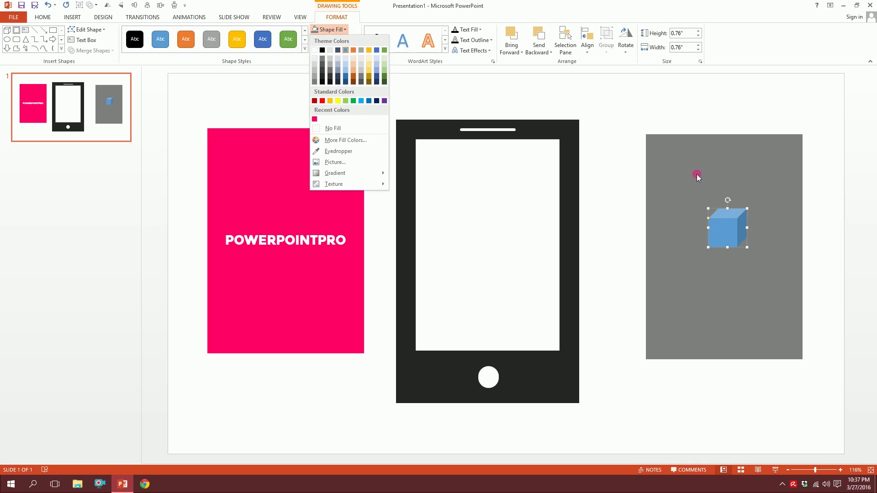
click(314, 119)
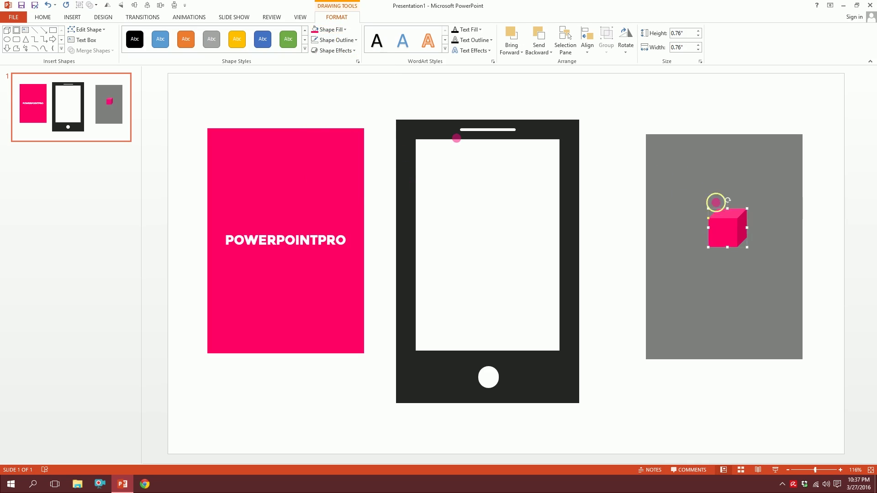
- Change the card's fill to light grey
click(715, 202)
click(329, 29)
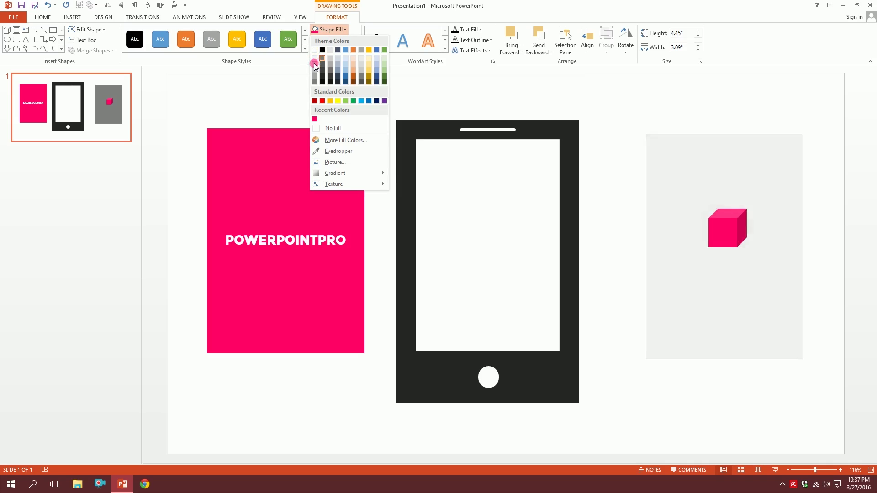
click(314, 69)
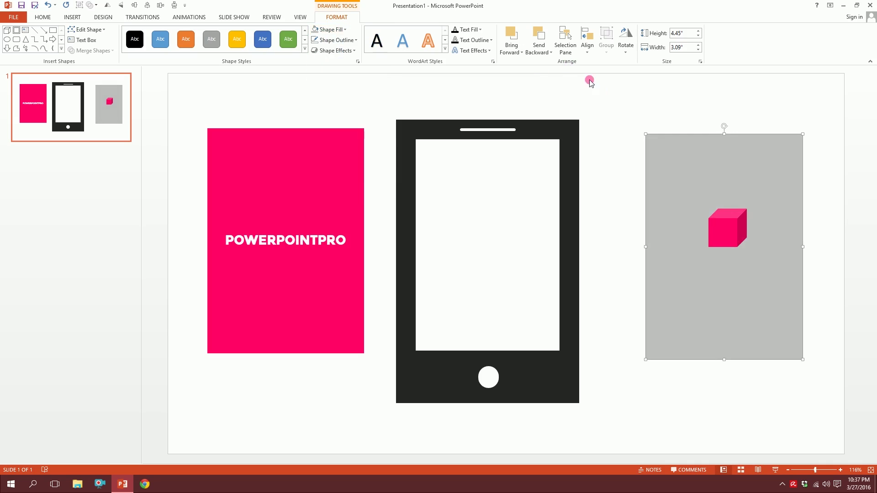
click(281, 237)
- Add a WordArt caption on the grey card reading THINK OUTSIDE THE BOX!
click(437, 170)
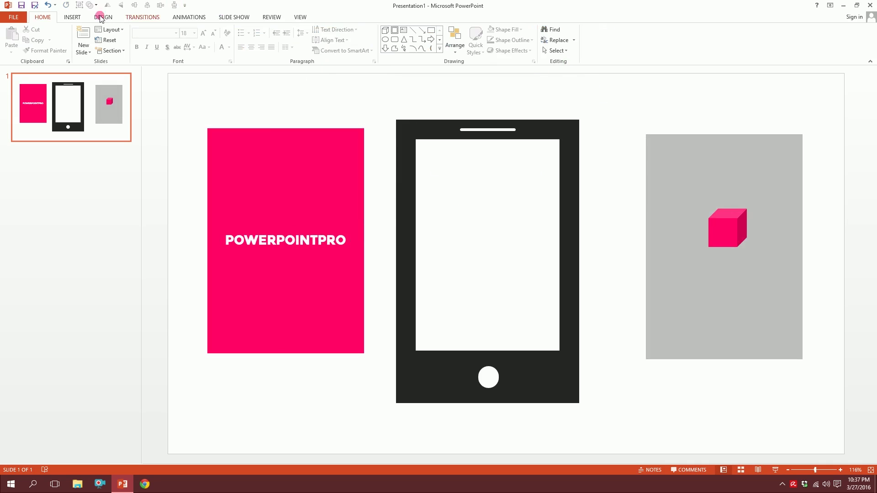
click(72, 17)
click(394, 41)
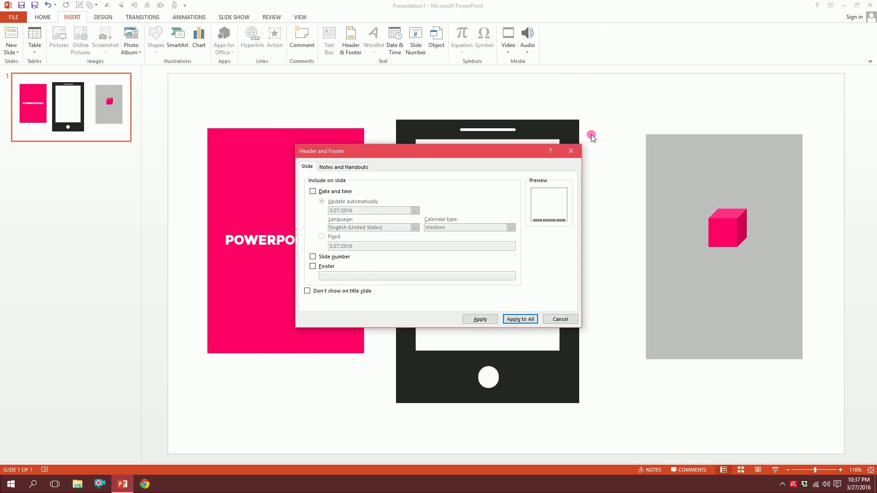
click(572, 150)
click(373, 38)
click(376, 71)
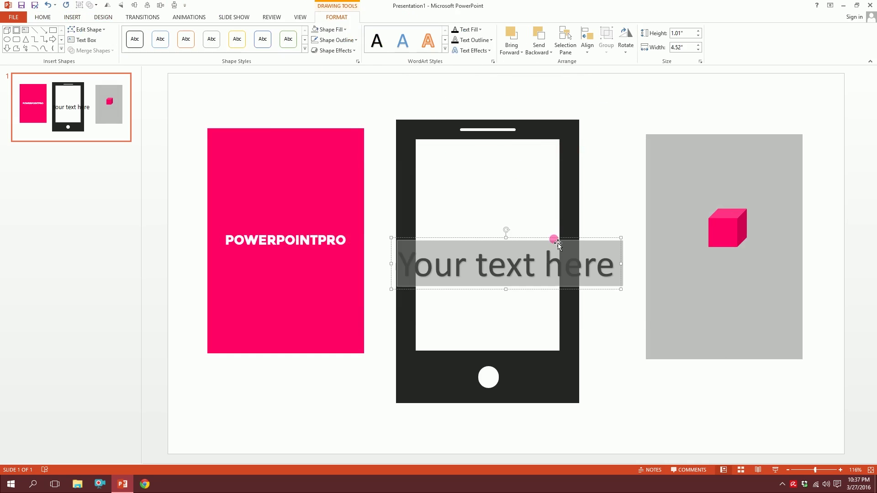
drag(558, 245, 758, 261)
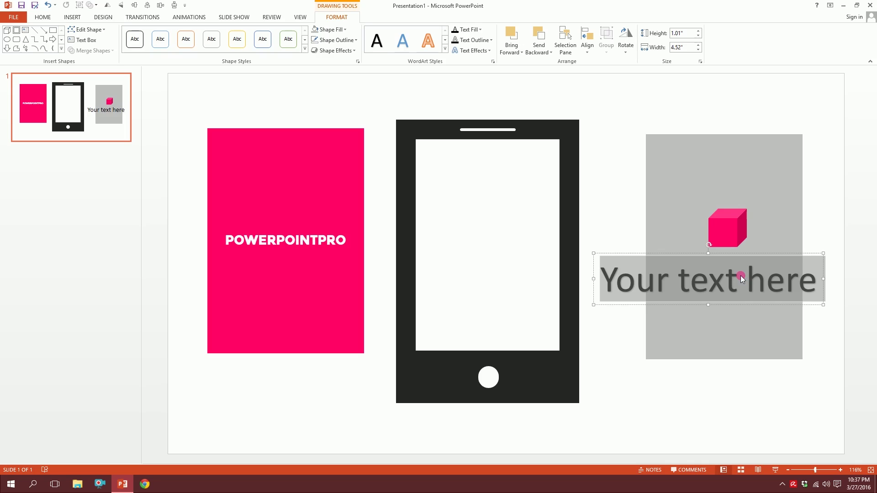
text(Think)
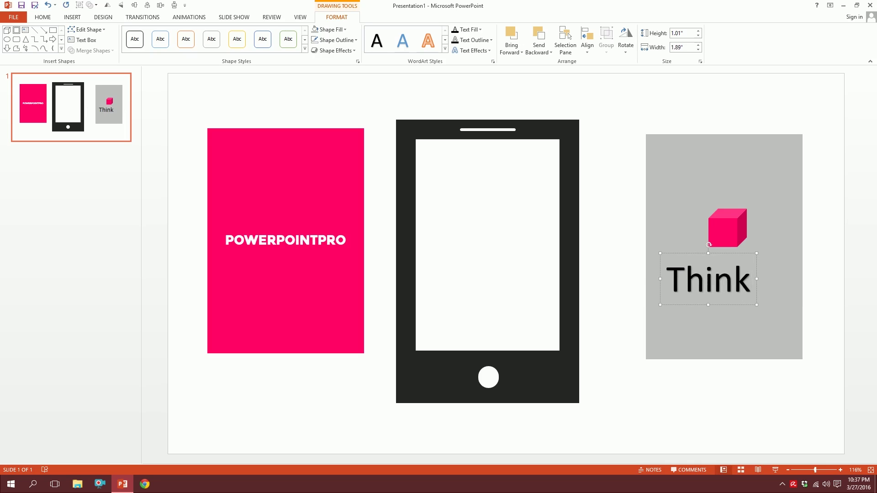
text( outside the)
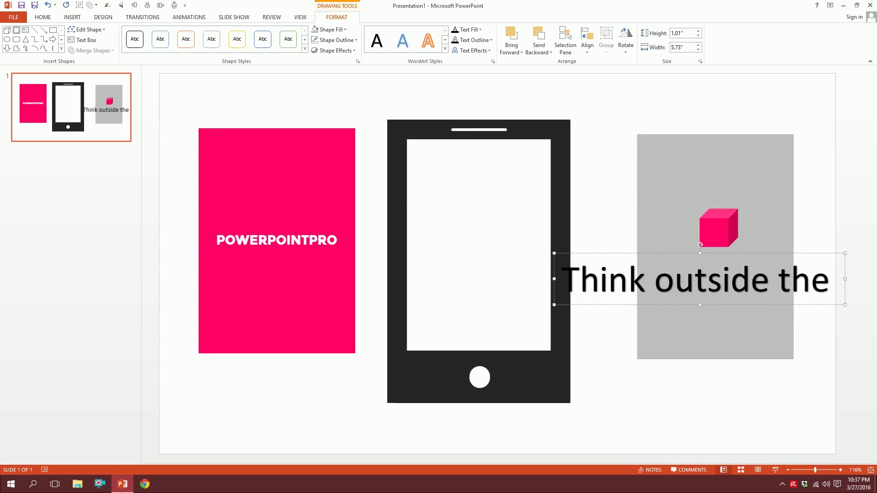
text(box)
key(ctrl+a)
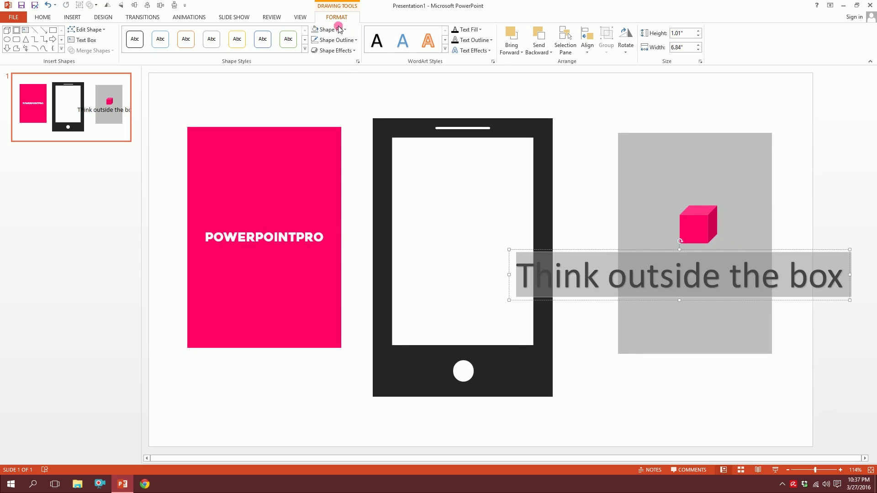
click(844, 275)
text(!)
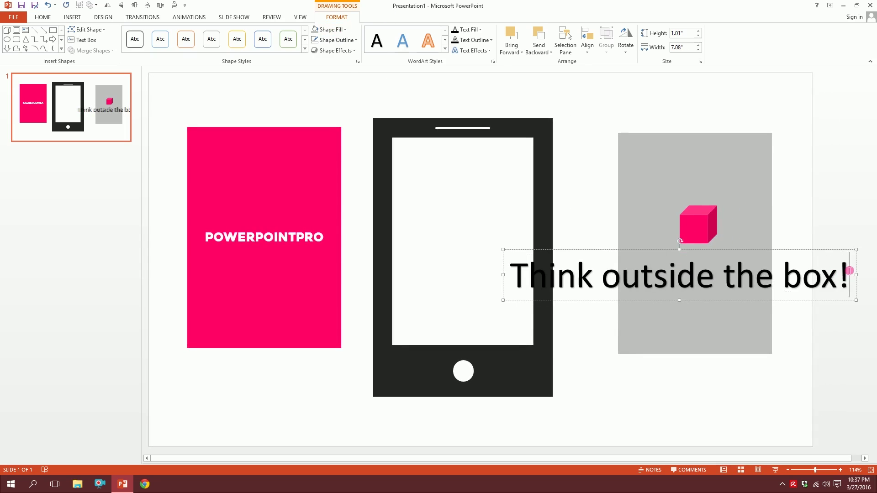
- Shrink the caption to 18 pt and set its font to Heavitas
key(ctrl+a)
click(43, 17)
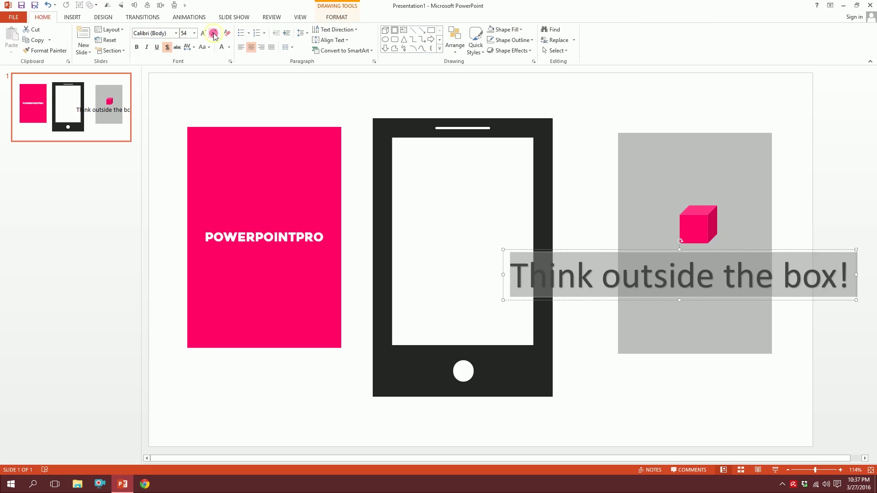
click(213, 33)
click(213, 33)
click(214, 34)
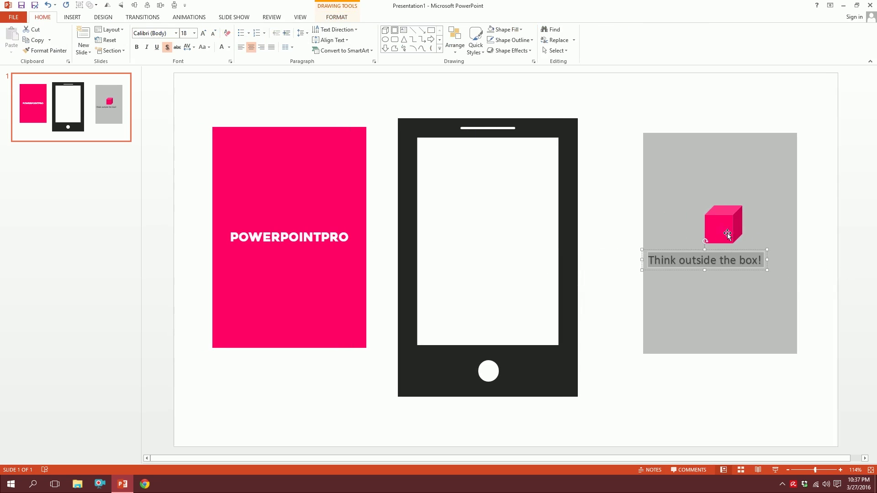
drag(748, 251, 764, 253)
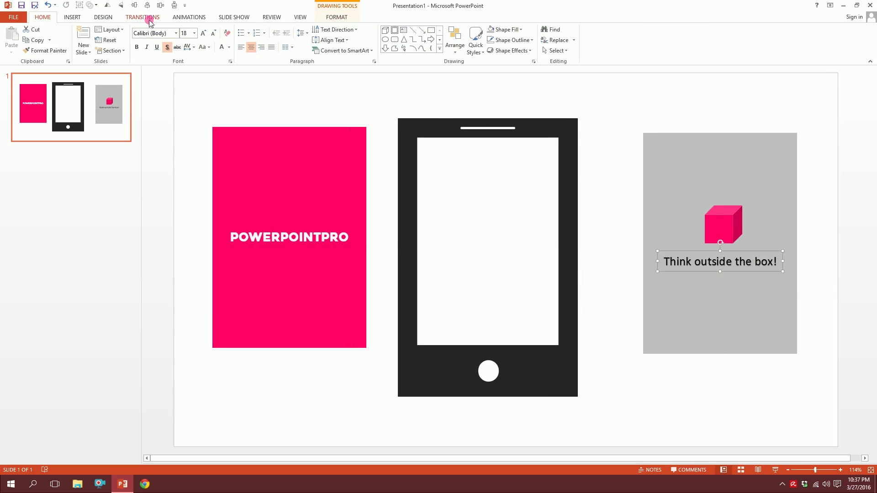
click(153, 34)
text(Heavitas)
key(Return)
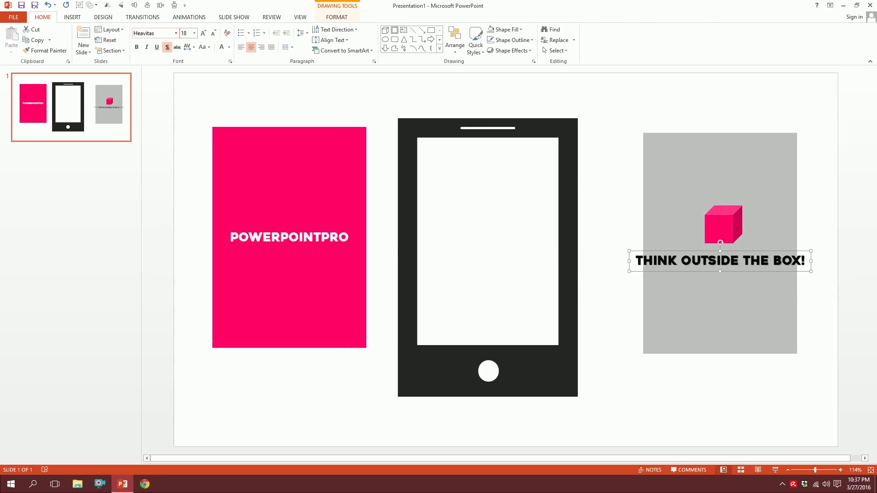
- Remove the caption's shadow, reduce it to 11 pt dark text, and centre it under the cube
click(167, 48)
click(213, 33)
click(213, 33)
click(213, 33)
click(213, 33)
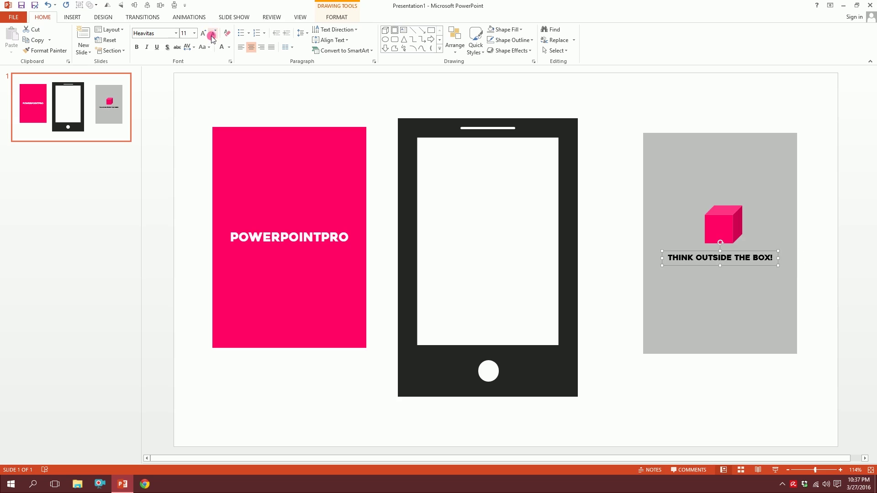
click(222, 47)
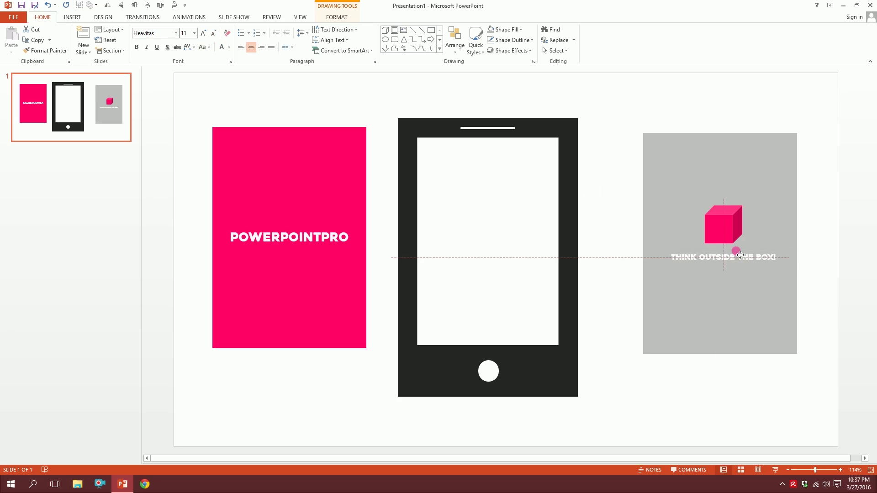
drag(672, 245, 676, 244)
click(227, 47)
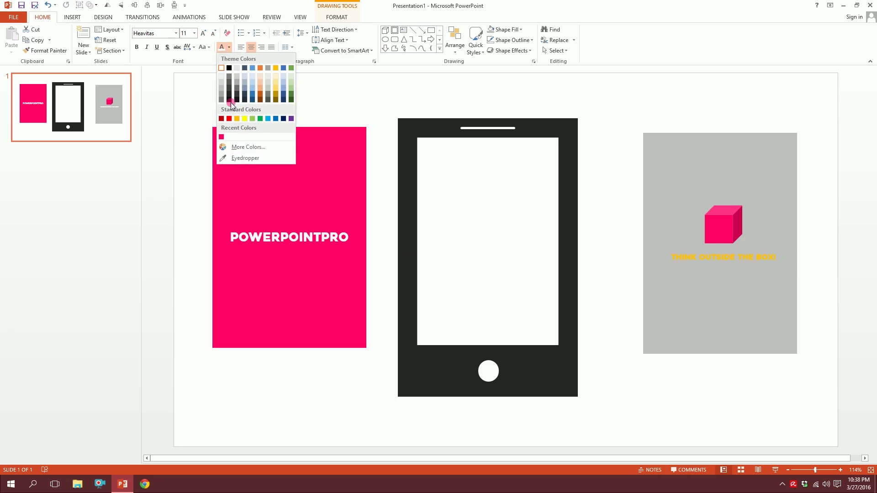
click(228, 92)
click(614, 101)
drag(600, 95, 860, 422)
- Group the grey card, cube and caption, then drag the group over the pink card
right_click(743, 182)
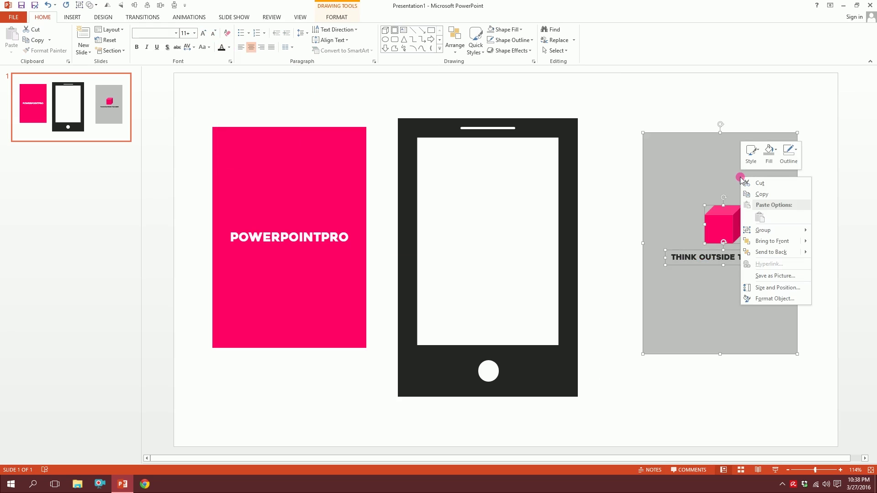
mouse_move(765, 231)
click(829, 232)
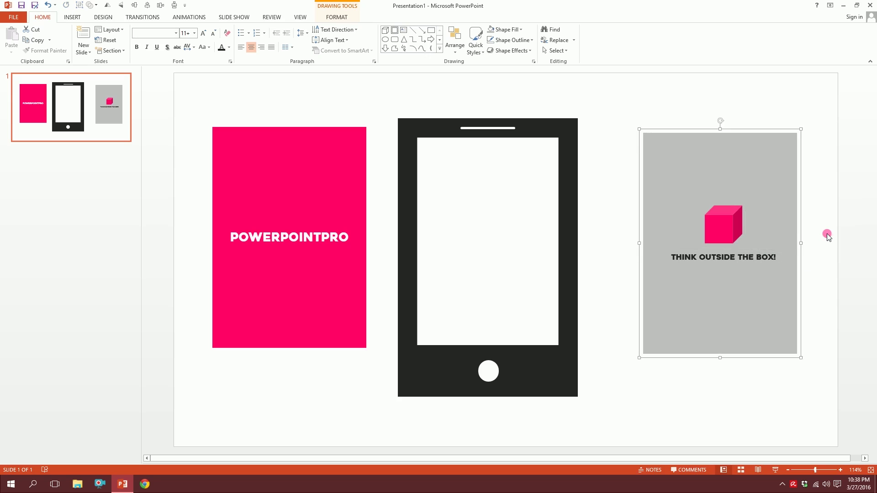
drag(793, 233, 361, 230)
- Reselect the grouped grey card and bring up the animation effects
click(228, 89)
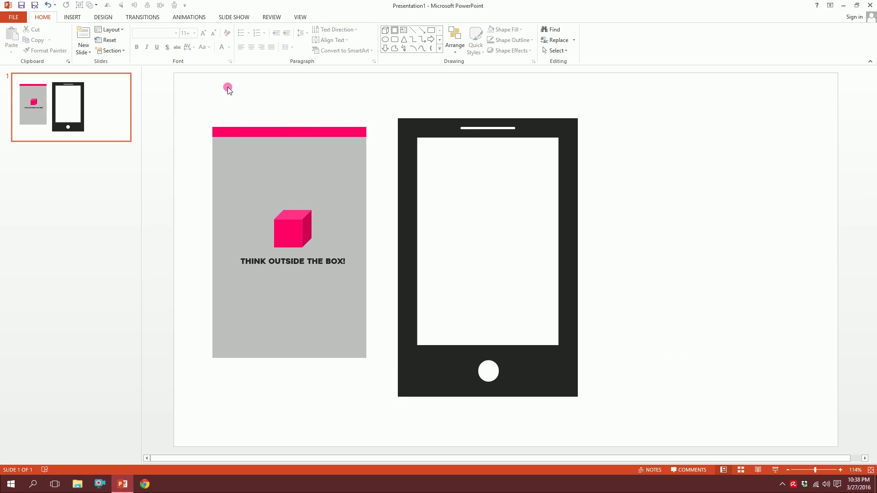
drag(174, 92, 391, 443)
click(186, 19)
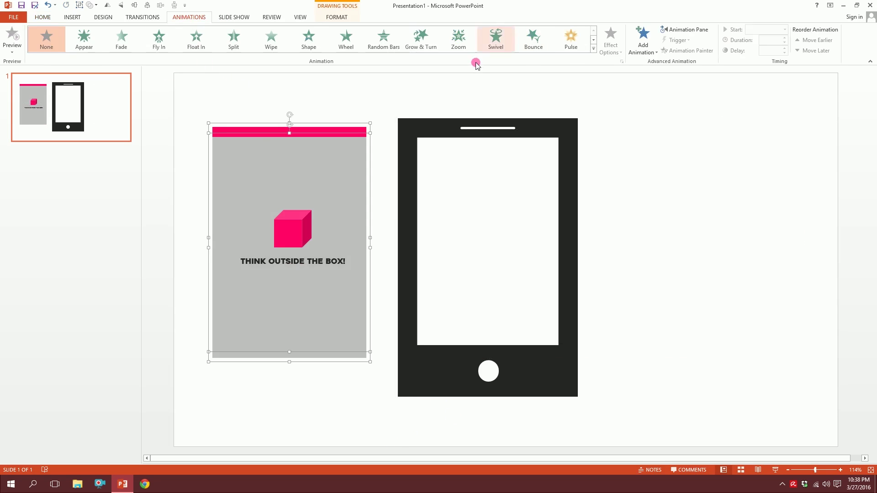
- Apply the Fly In entrance animation to both card groups and show the Animation Pane
click(164, 47)
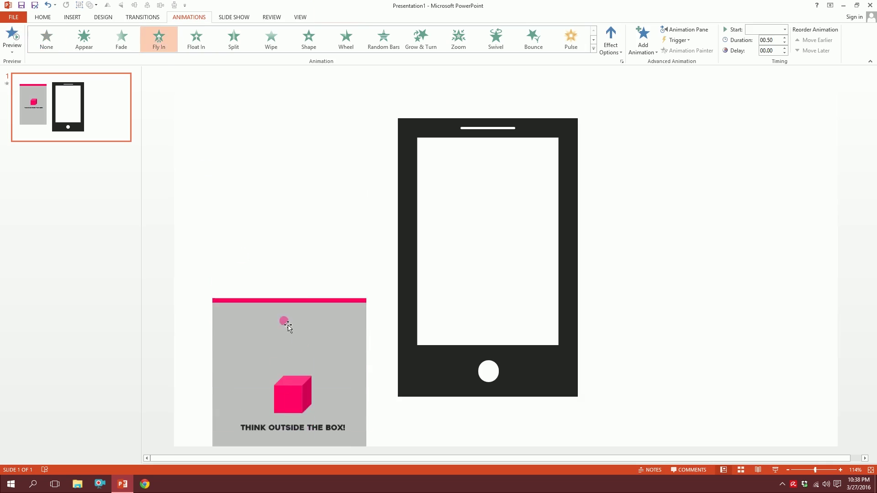
click(679, 172)
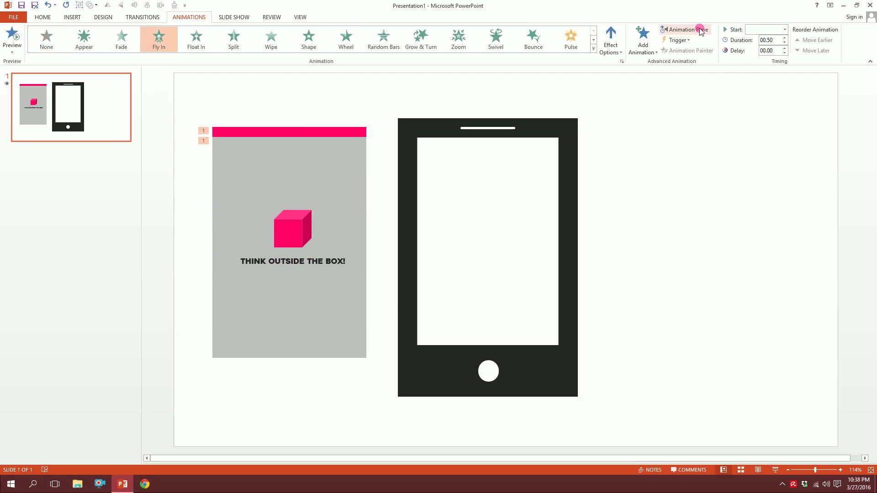
click(701, 30)
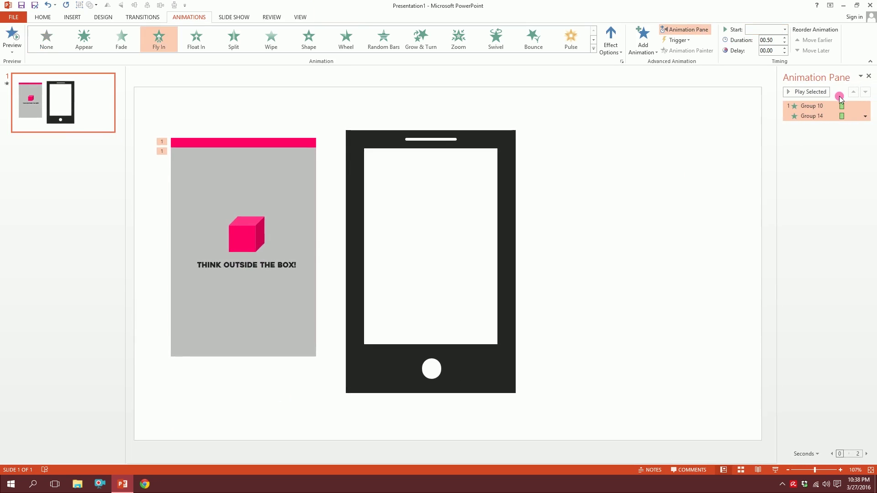
- Give Group 14's Fly In a 0.5-second smooth end and review its start options
click(865, 117)
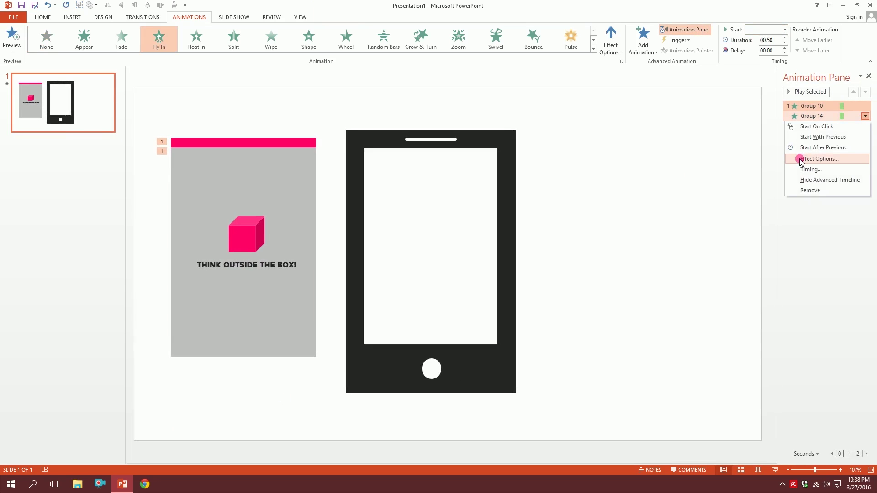
click(801, 159)
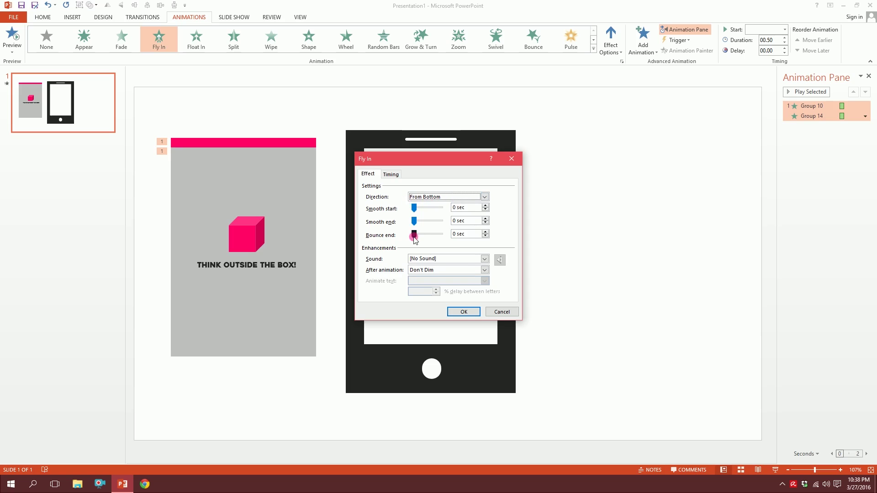
drag(414, 224, 489, 229)
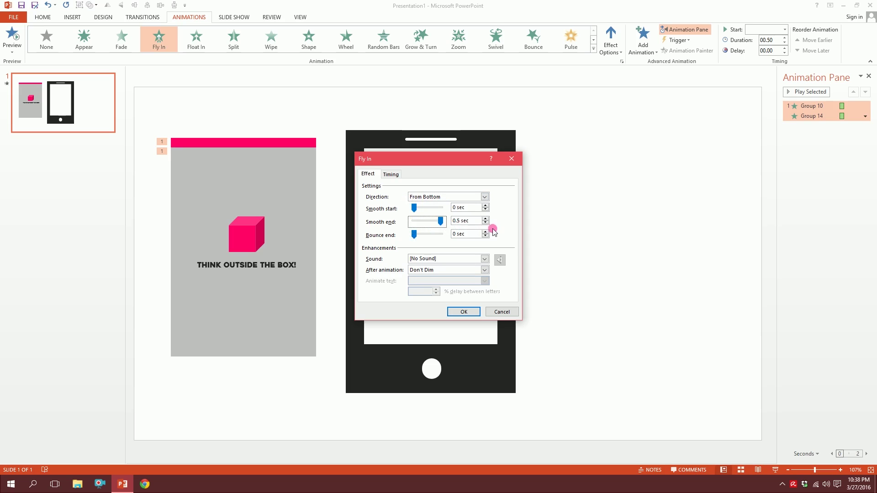
click(464, 311)
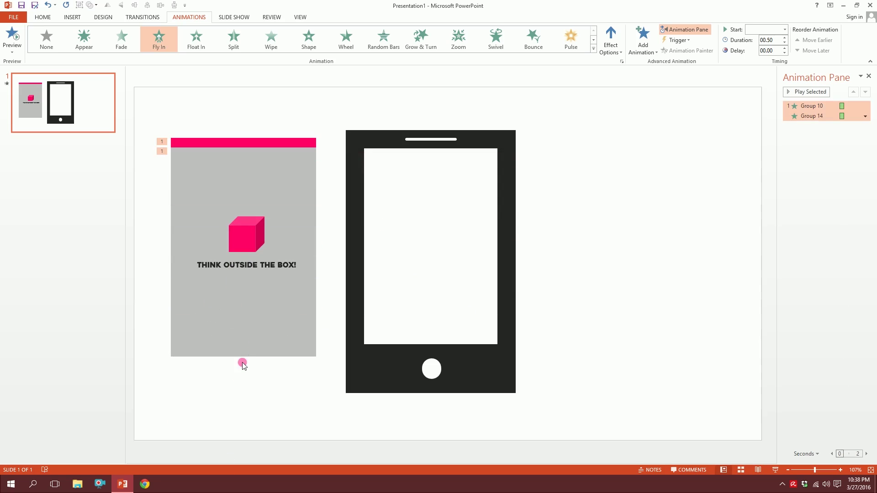
click(777, 29)
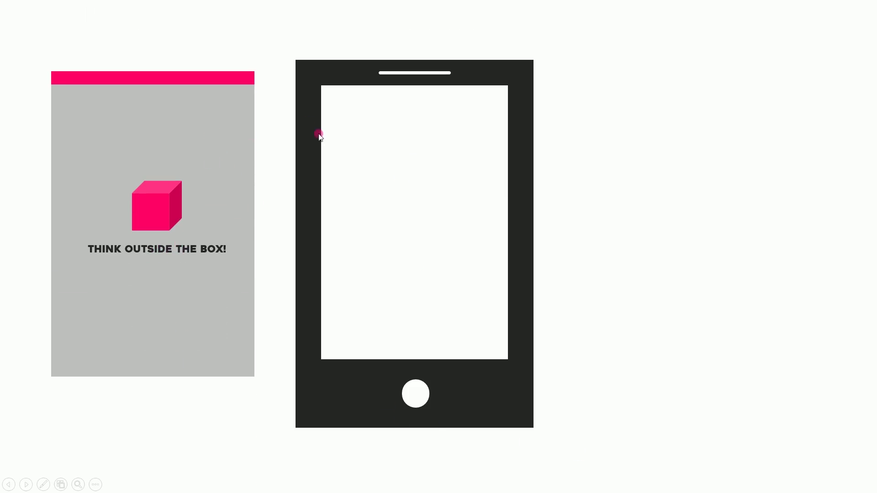
- Offset the grey card down-right of the pink card and delay its fly-in by 0.25 seconds
key(Escape)
click(767, 154)
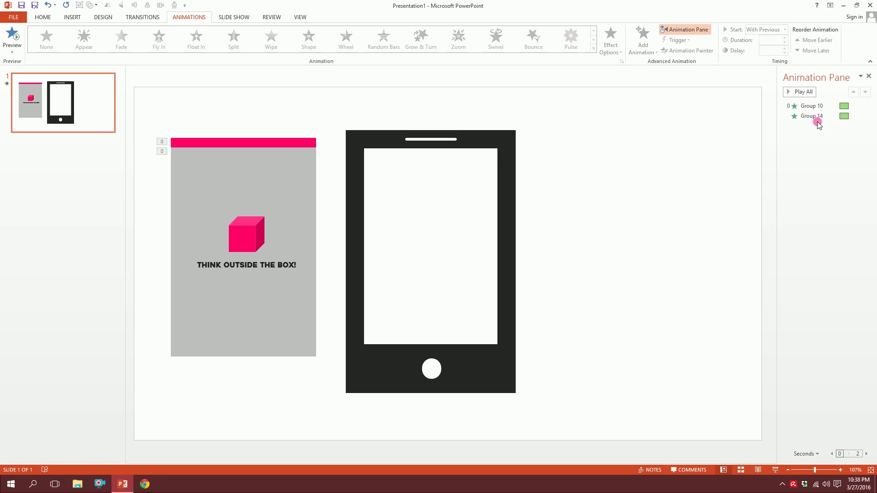
click(814, 119)
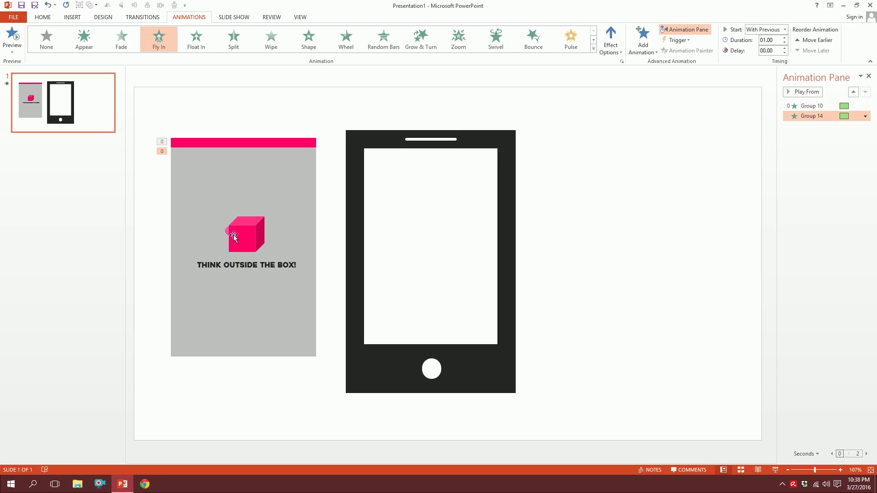
mouse_move(244, 175)
mouse_down()
mouse_move(341, 262)
mouse_move(251, 184)
mouse_up()
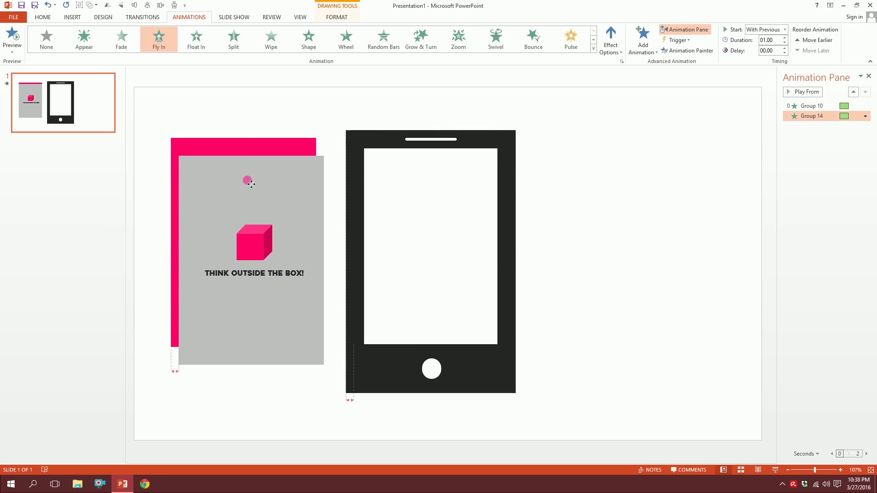
click(784, 48)
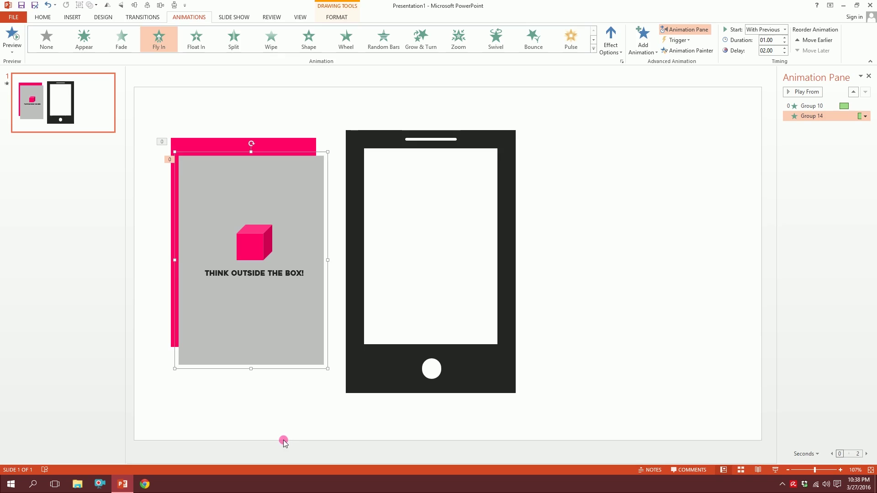
click(204, 146)
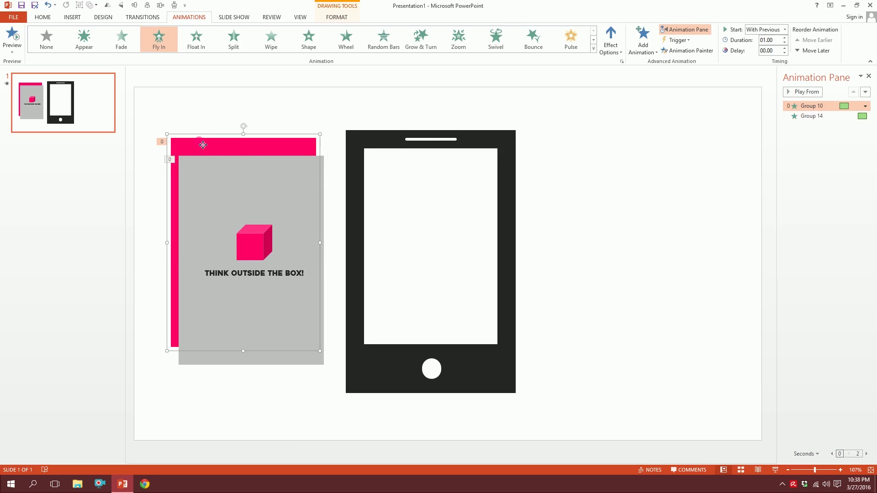
- Align the pink card behind the grey card and move both cards onto the phone
mouse_move(204, 145)
mouse_down()
mouse_move(216, 155)
mouse_move(209, 160)
mouse_up()
drag(137, 129, 331, 407)
drag(288, 311, 468, 298)
- Bring the phone frame to the front of the cards and preview the slideshow
click(579, 381)
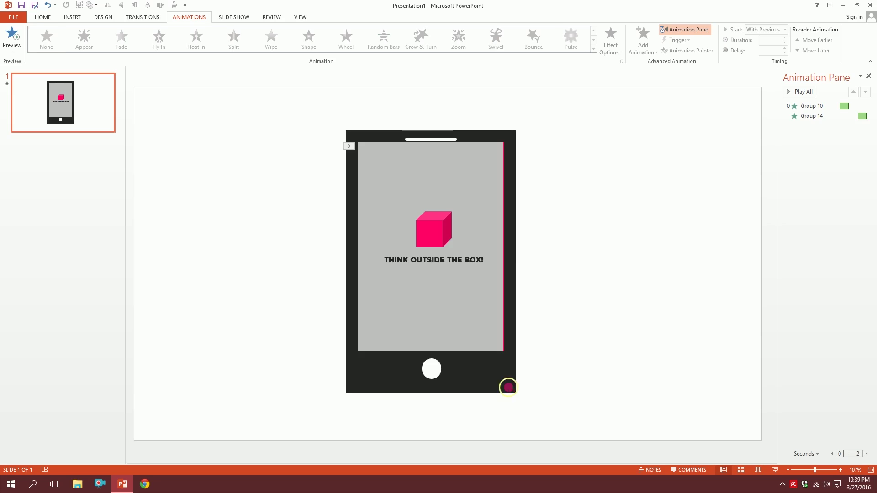
click(502, 383)
right_click(505, 374)
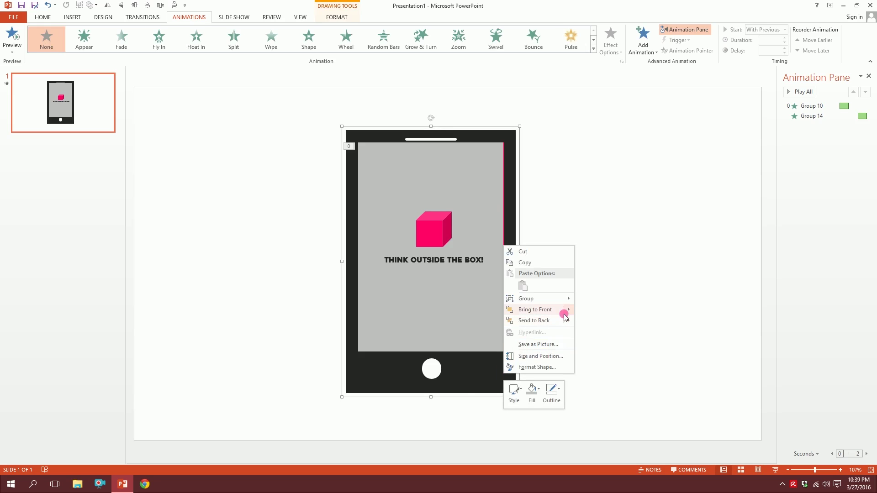
mouse_move(561, 314)
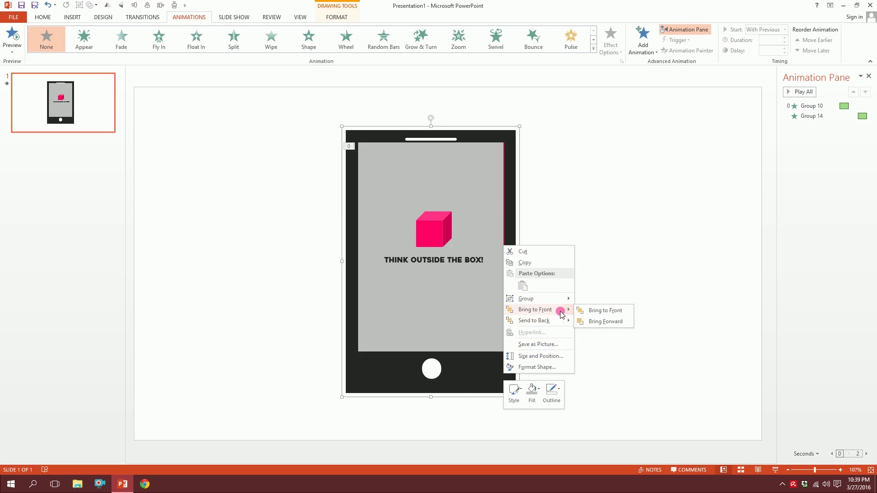
click(613, 314)
key(Escape)
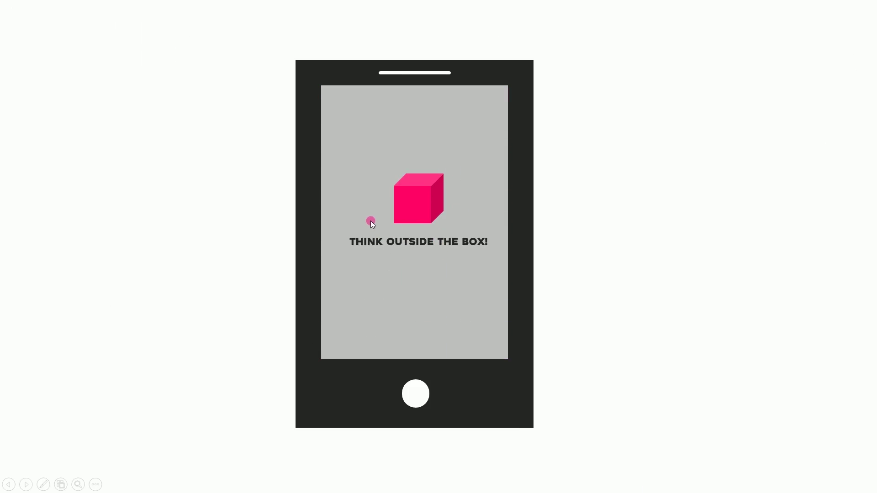
key(Escape)
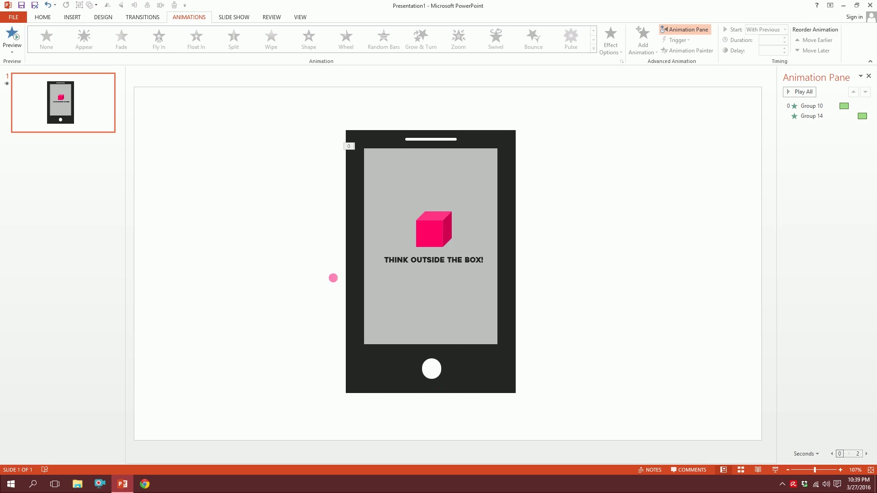
- Draw a wide 1-inch-tall rectangle below the phone and fill it white
click(84, 17)
click(155, 39)
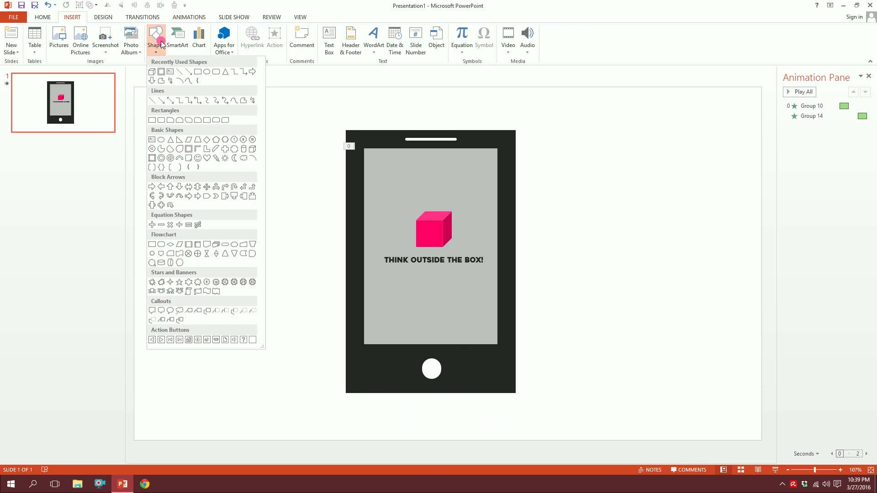
click(153, 120)
mouse_move(278, 389)
mouse_down()
mouse_move(607, 442)
mouse_move(589, 445)
mouse_move(596, 440)
mouse_up()
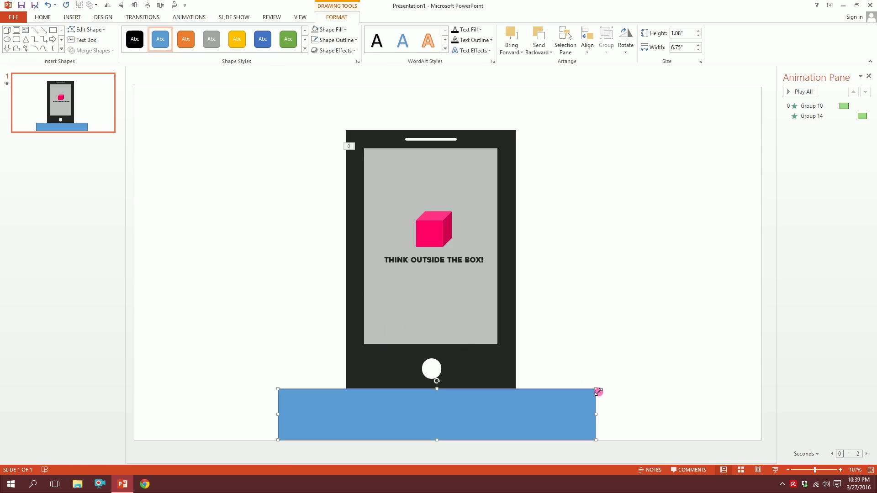
drag(596, 389, 595, 393)
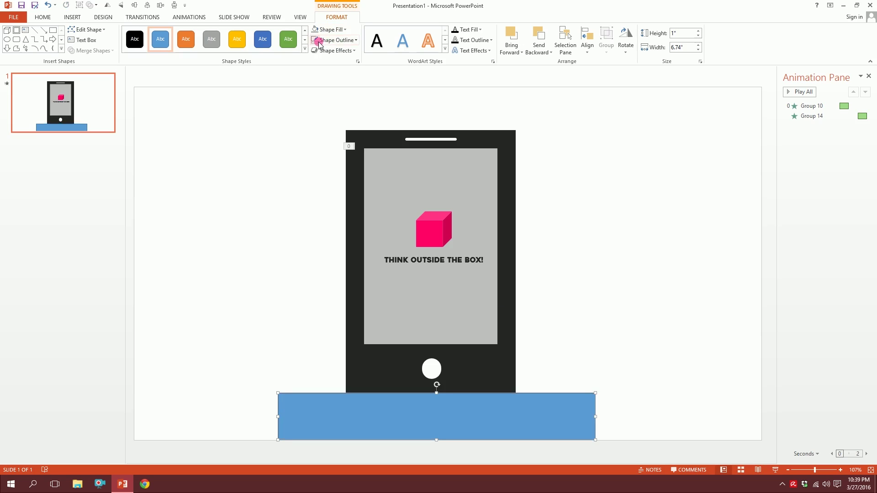
click(329, 29)
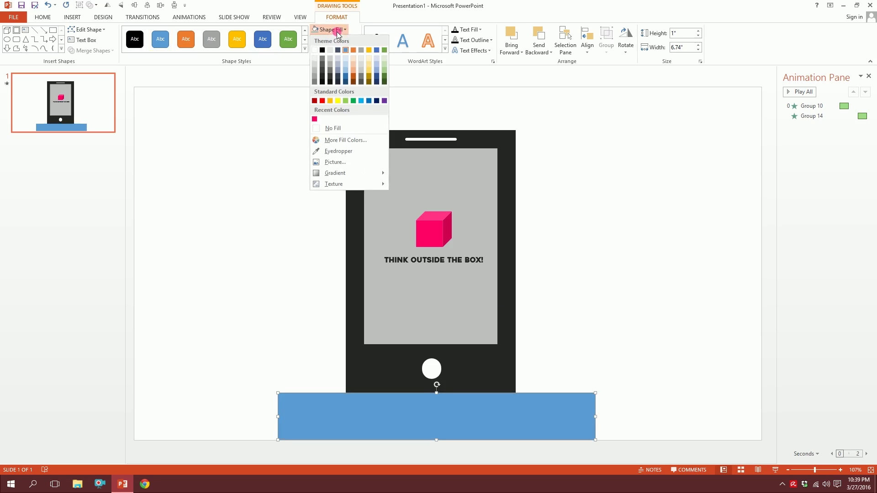
click(315, 52)
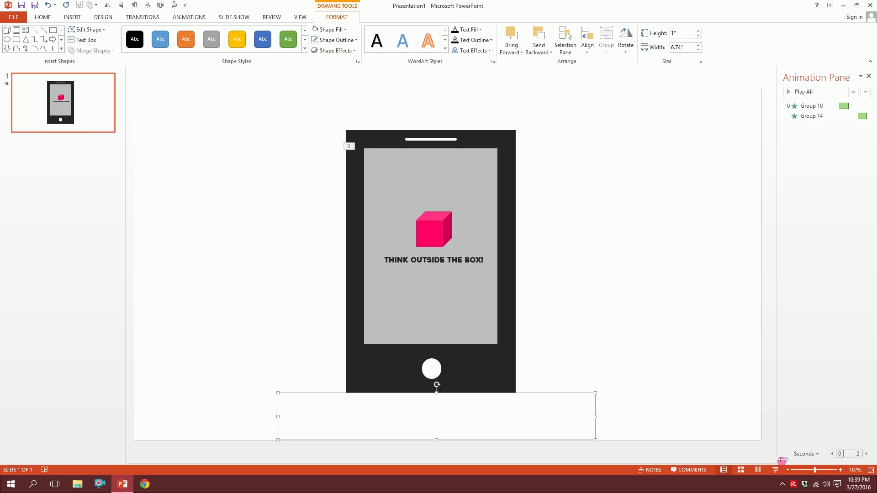